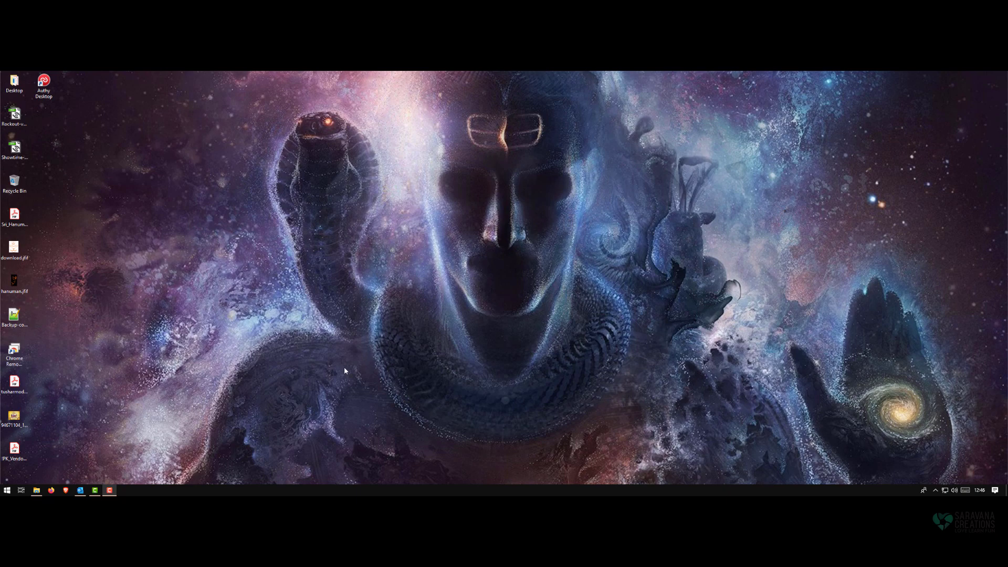
Step: Launch Doodly from the Windows 10 Start menu
{"action": "left_click", "coordinate": [6, 490]}
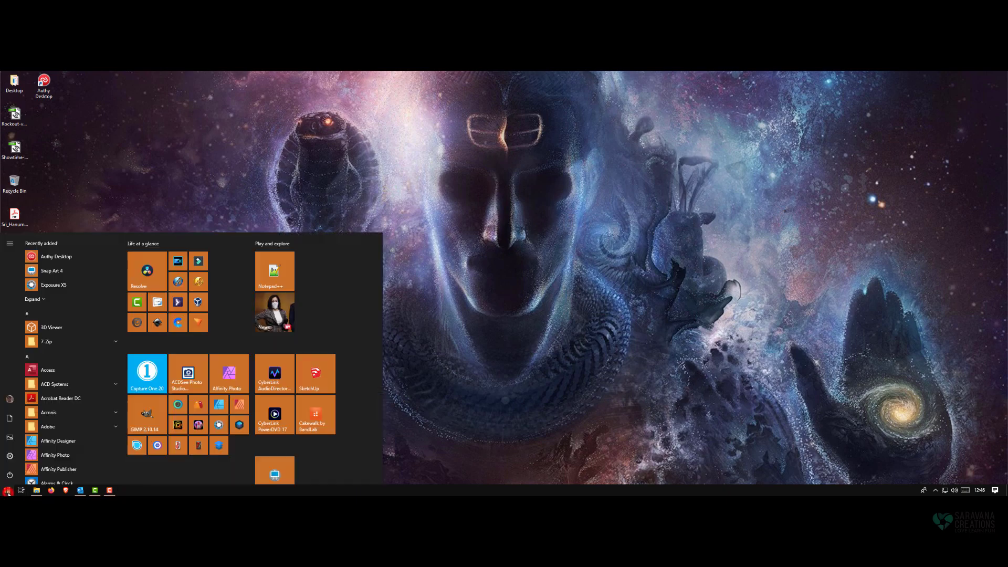
{"action": "left_click", "coordinate": [157, 301]}
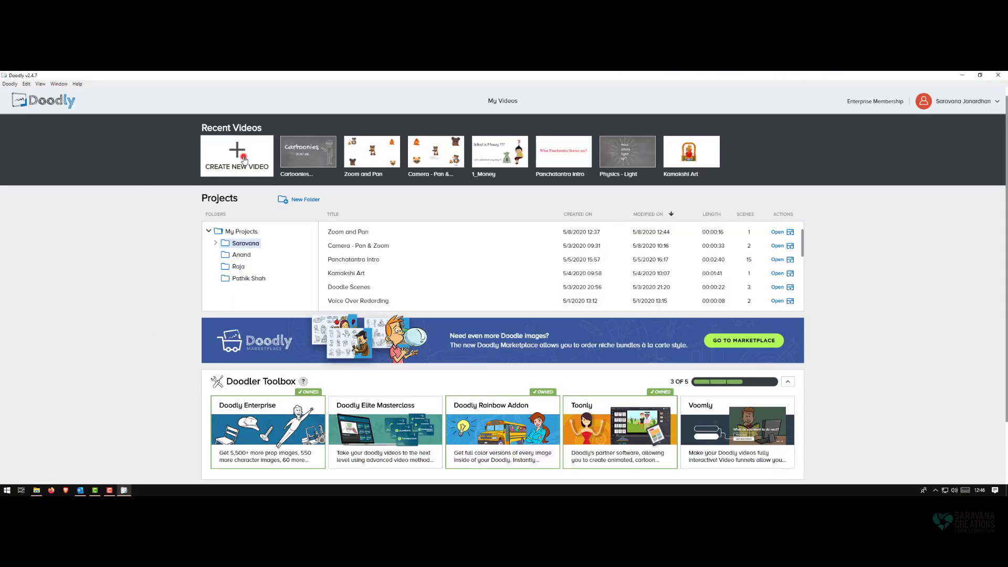
Step: Create a new 1080p whiteboard video titled 'Zoom and Pan'
{"action": "left_click", "coordinate": [243, 160]}
{"action": "left_click", "coordinate": [368, 314]}
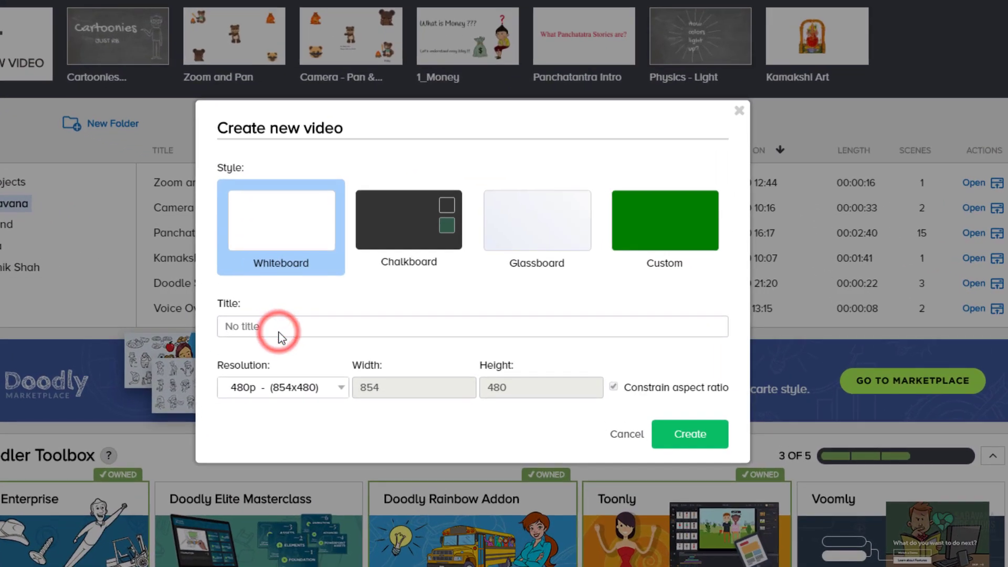
{"action": "type", "text": "Zoom and Pan"}
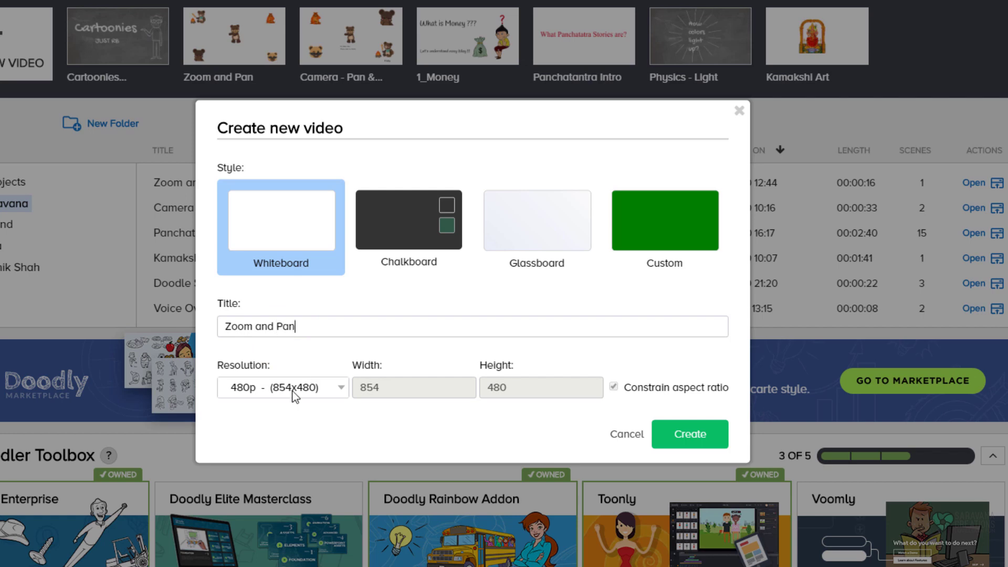
{"action": "left_click", "coordinate": [291, 391]}
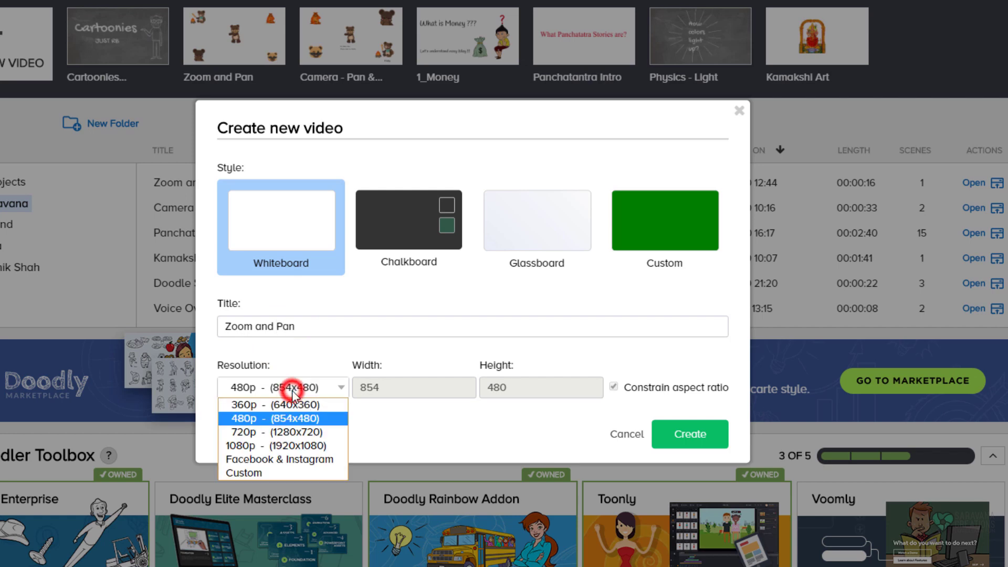
{"action": "left_click", "coordinate": [287, 445]}
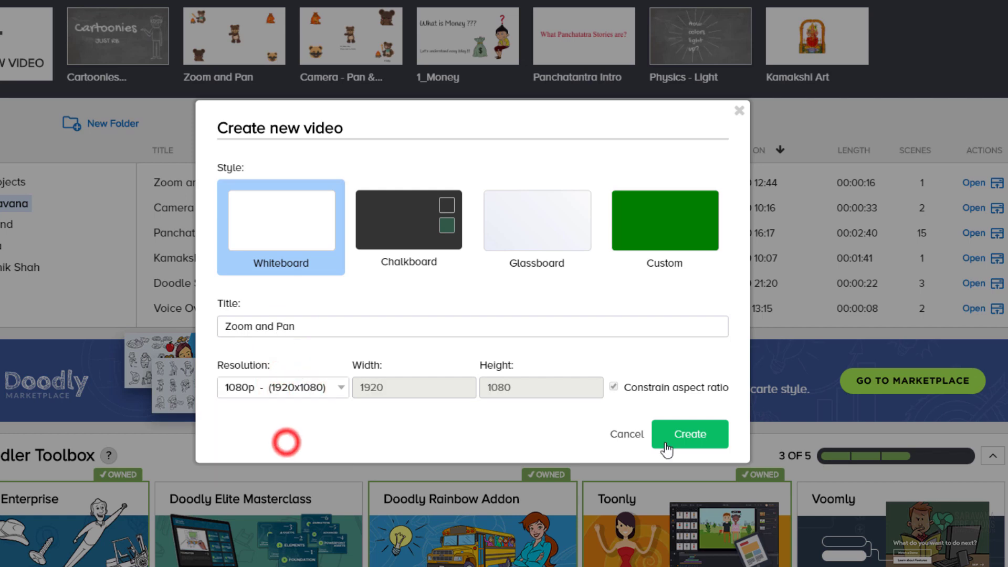
{"action": "left_click", "coordinate": [702, 441]}
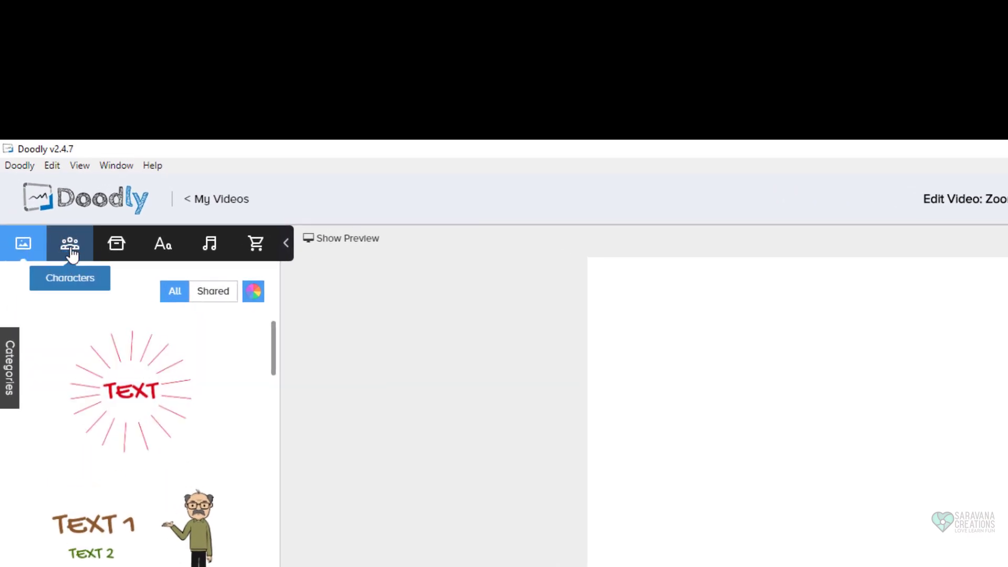
Step: Place the animal_bearDance.gif dancing bear from the Props library onto the canvas
{"action": "left_click", "coordinate": [72, 253]}
{"action": "left_click", "coordinate": [113, 252]}
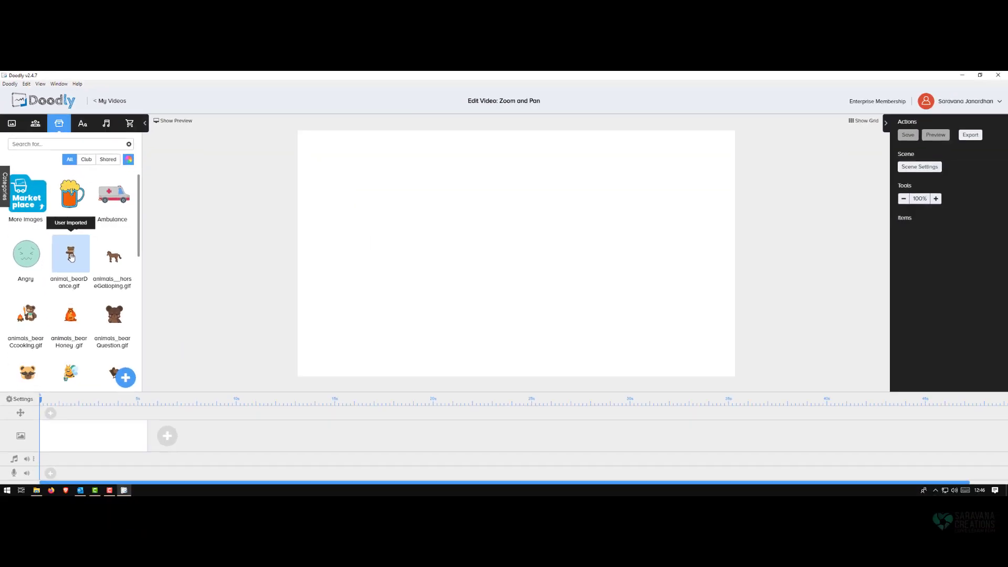
{"action": "left_click_drag", "start_coordinate": [71, 257], "coordinate": [507, 244]}
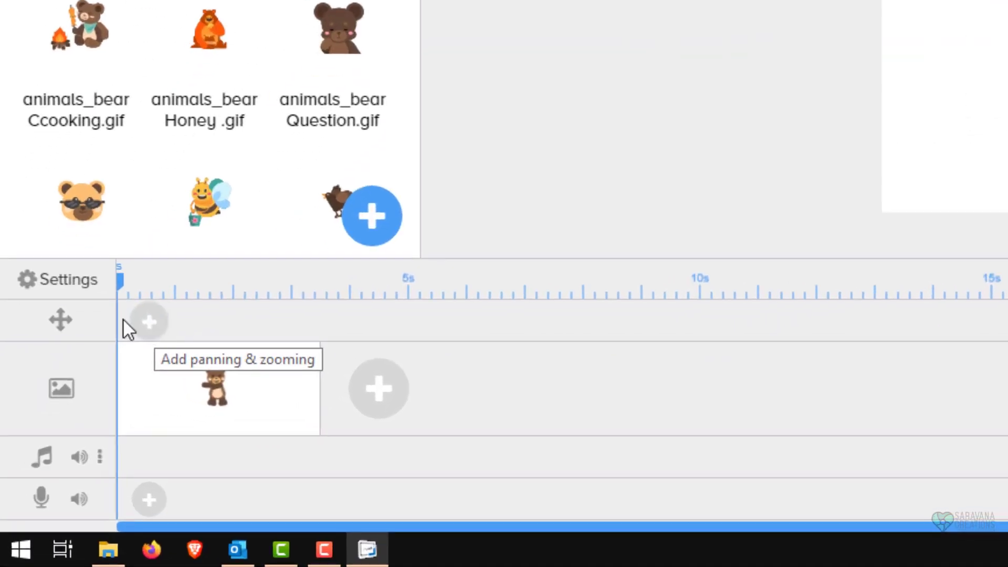
Step: Add a pan-and-zoom fx to the camera track and bring up its Pan & Zoom Settings
{"action": "left_click", "coordinate": [150, 322]}
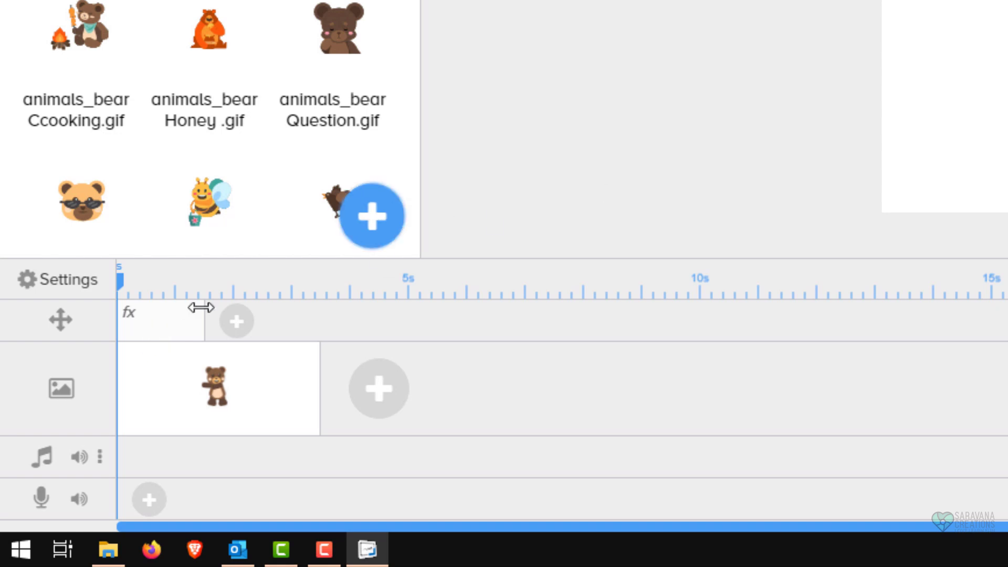
{"action": "left_click", "coordinate": [164, 330]}
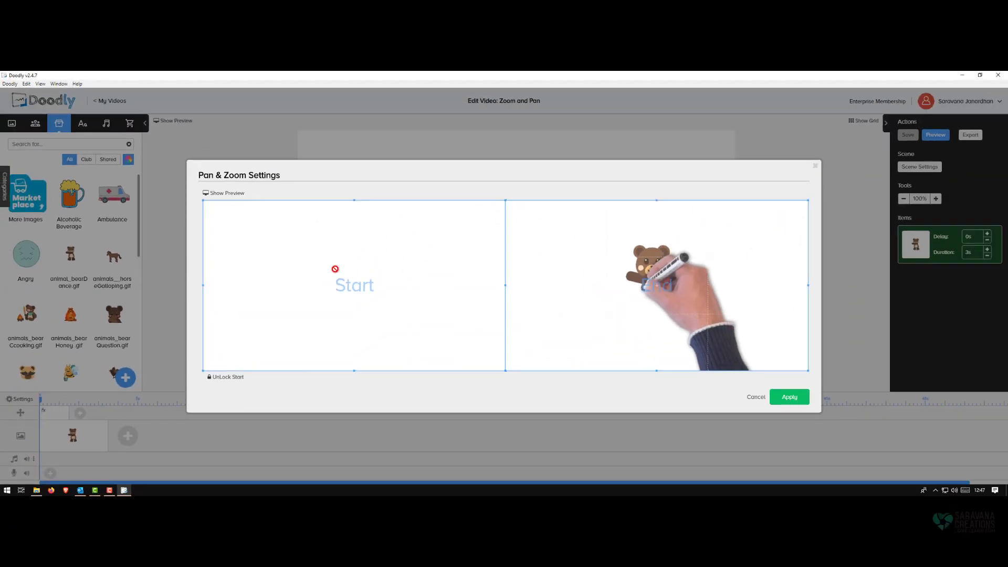
Step: Unlock the Start frame and shrink it to a small area at the canvas centre
{"action": "left_click", "coordinate": [334, 267]}
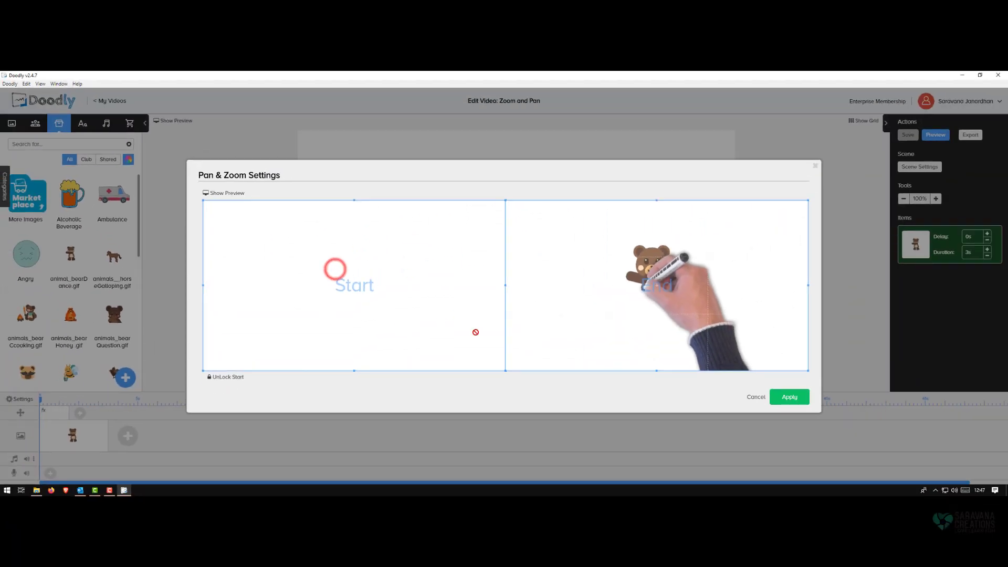
{"action": "left_click", "coordinate": [226, 380]}
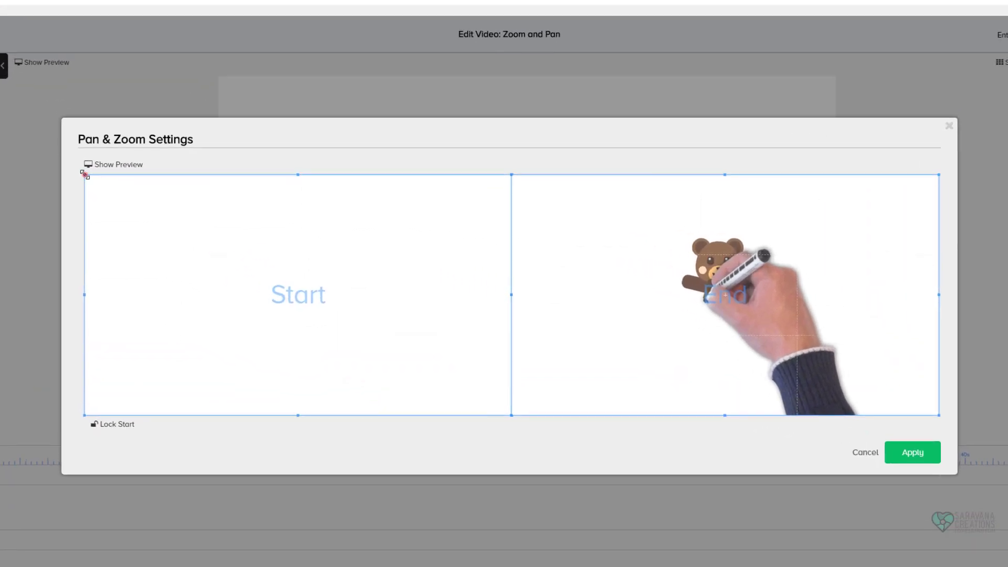
{"action": "left_click_drag", "start_coordinate": [204, 201], "coordinate": [287, 278]}
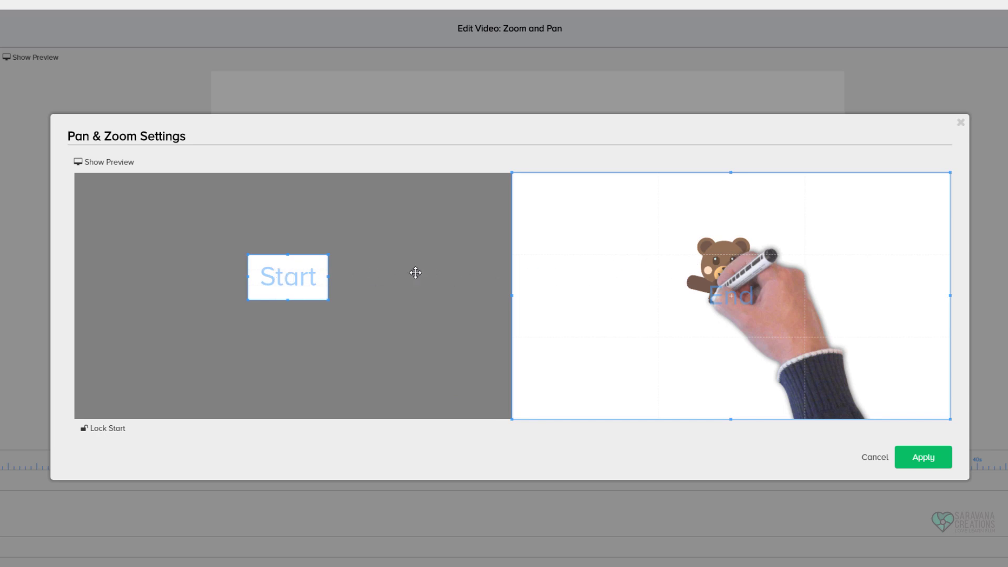
Step: Shrink and position the End frame tightly around the bear
{"action": "left_click", "coordinate": [673, 382]}
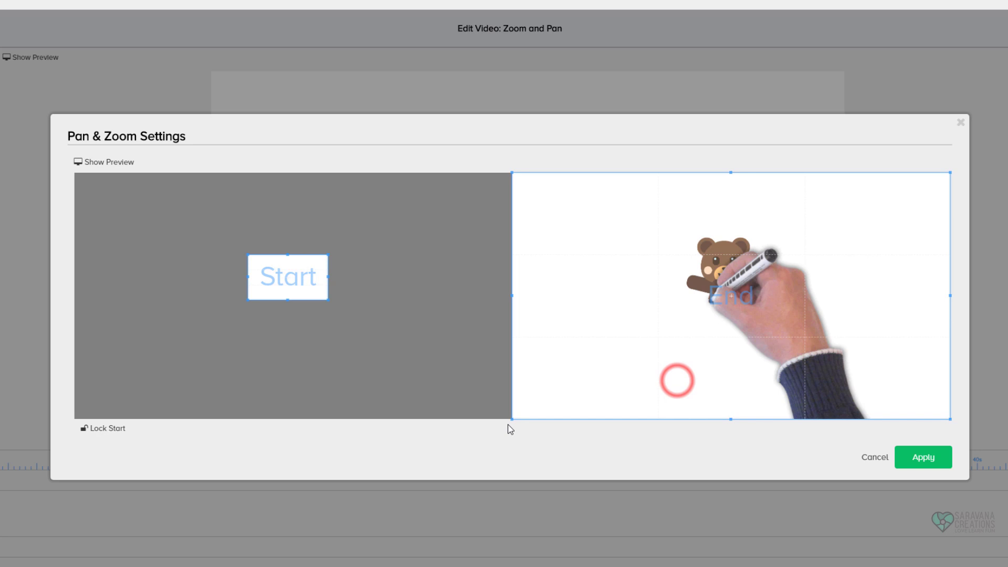
{"action": "left_click_drag", "start_coordinate": [511, 419], "coordinate": [661, 305]}
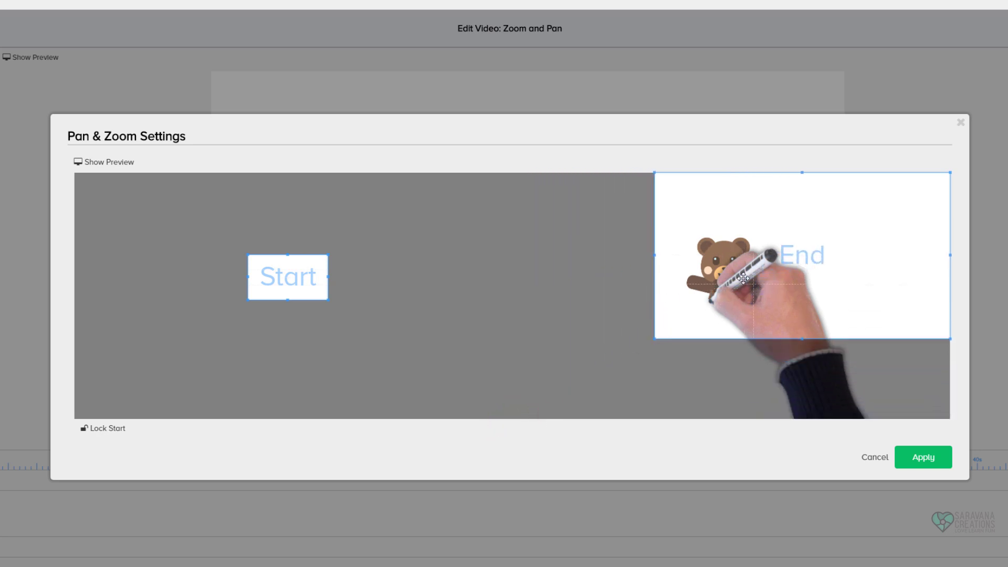
{"action": "left_click_drag", "start_coordinate": [820, 265], "coordinate": [759, 294]}
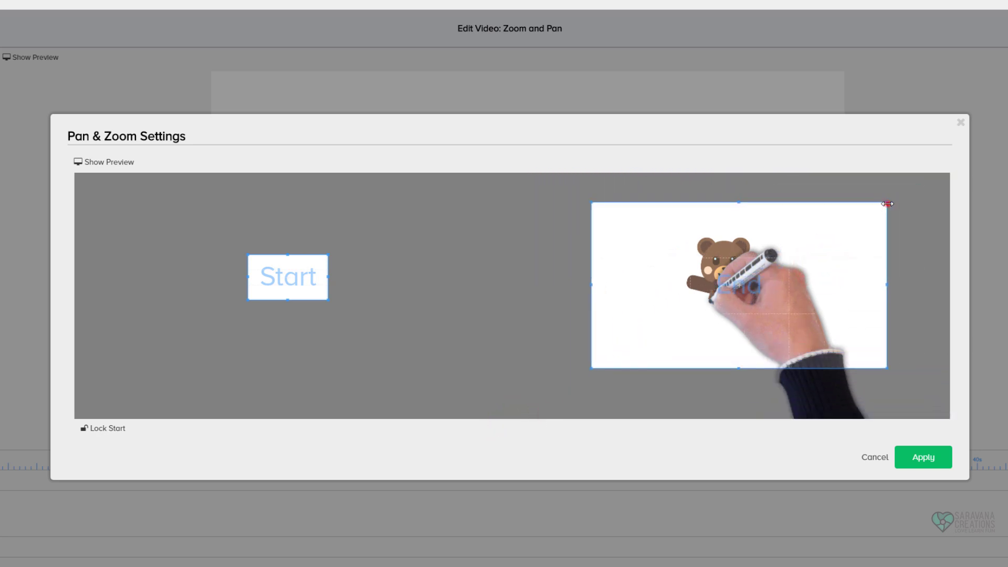
{"action": "left_click_drag", "start_coordinate": [886, 203], "coordinate": [823, 218]}
{"action": "left_click_drag", "start_coordinate": [782, 265], "coordinate": [801, 272]}
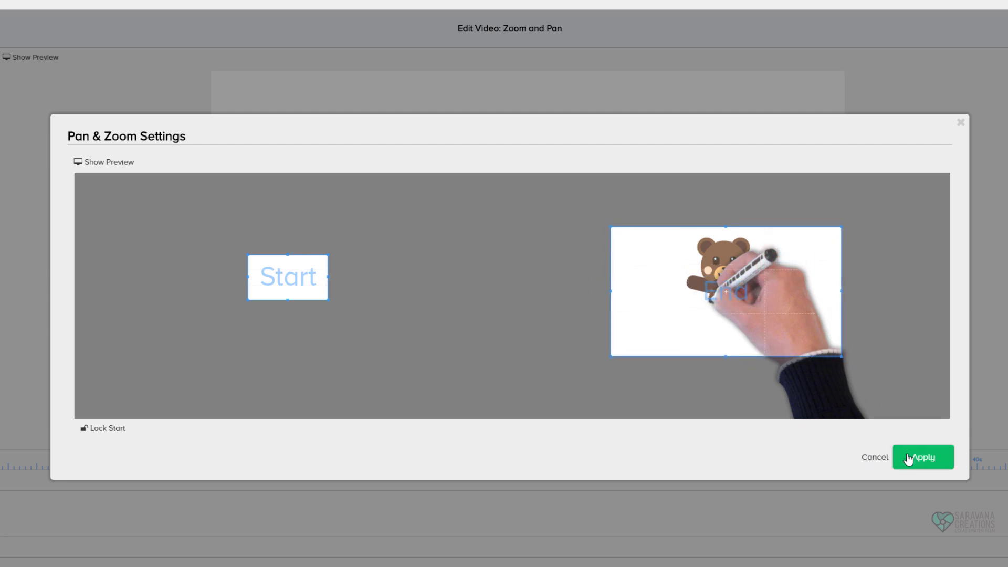
Step: Preview the 2-second zoom onto the bear and apply the pan-and-zoom settings
{"action": "left_click", "coordinate": [110, 162]}
{"action": "left_click", "coordinate": [78, 429]}
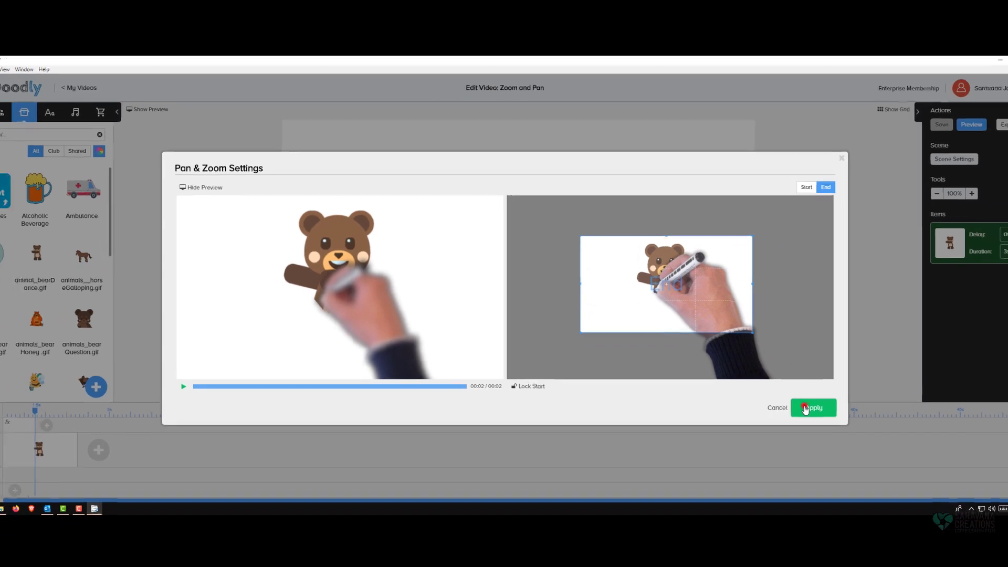
{"action": "left_click", "coordinate": [923, 456]}
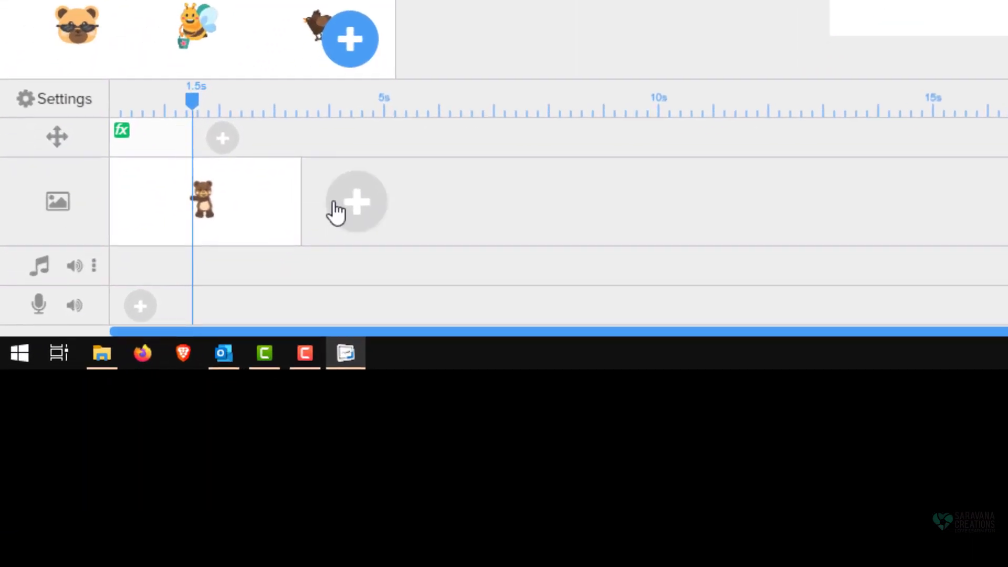
Step: Lengthen the pan-and-zoom fx clip and preview the scene with the zoom
{"action": "left_click_drag", "start_coordinate": [192, 152], "coordinate": [298, 153]}
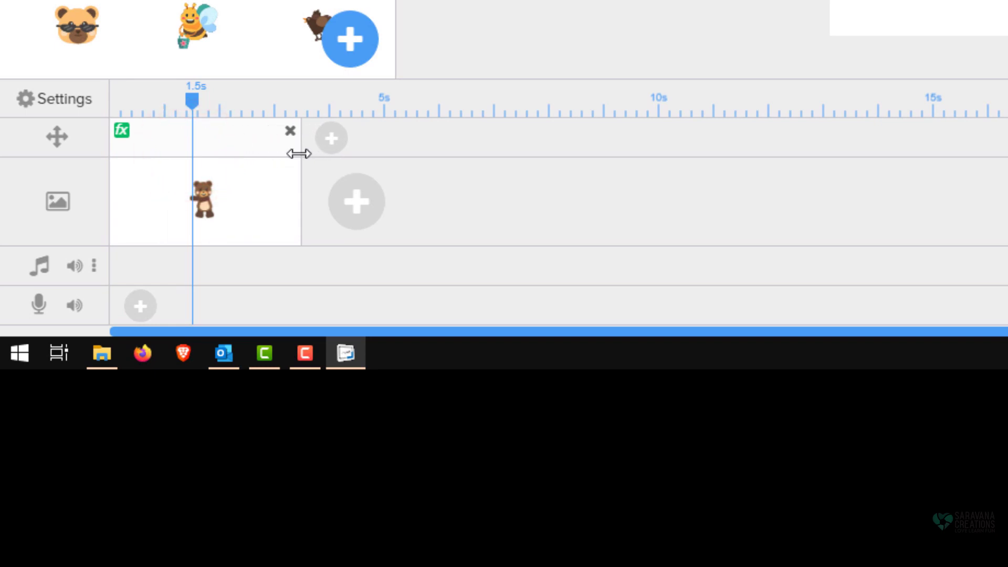
{"action": "right_click", "coordinate": [269, 218]}
{"action": "left_click", "coordinate": [333, 75]}
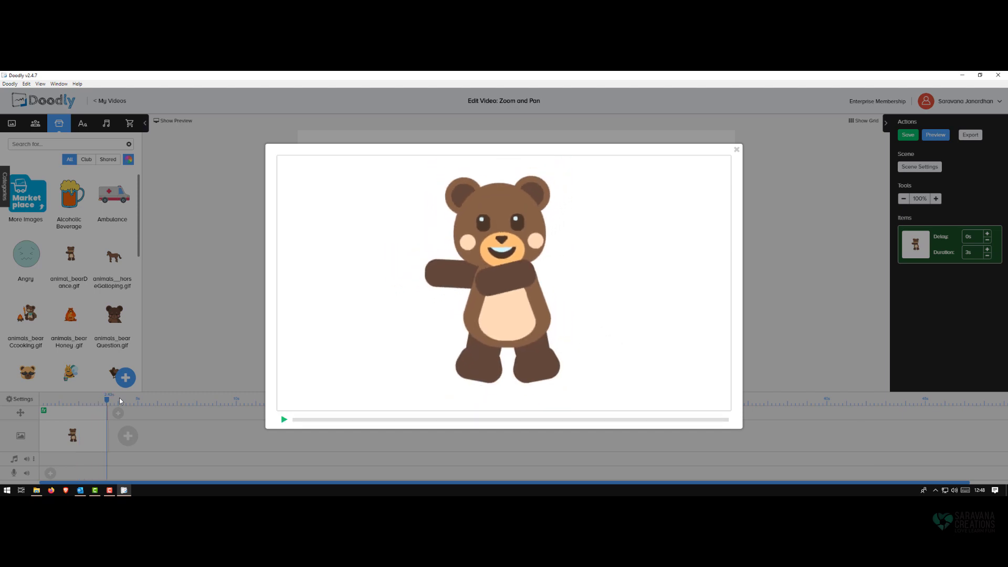
{"action": "left_click", "coordinate": [285, 420]}
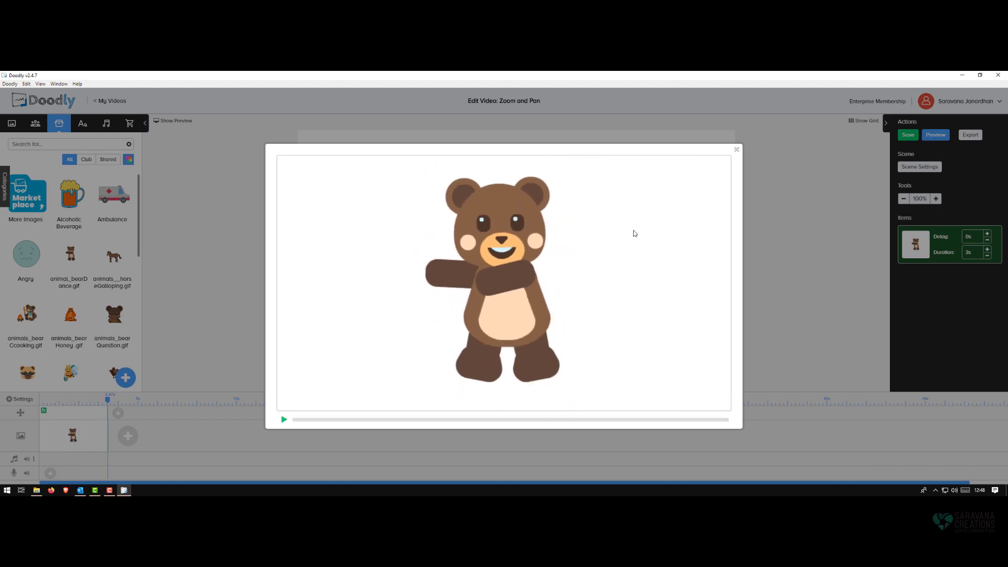
{"action": "left_click", "coordinate": [737, 150]}
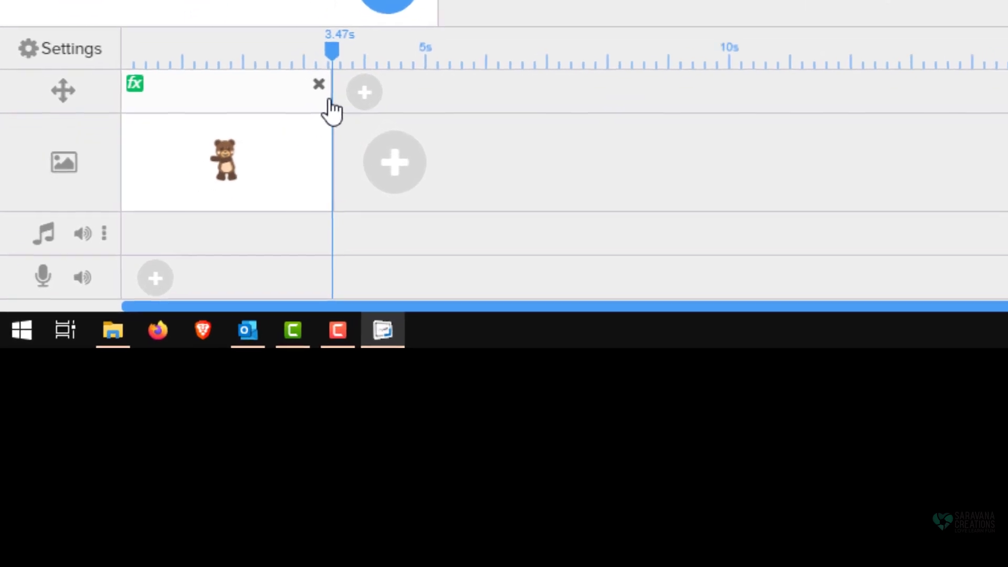
Step: Extend the fx clip further to about 6 s and select the bear on the canvas
{"action": "left_click_drag", "start_coordinate": [331, 100], "coordinate": [488, 86]}
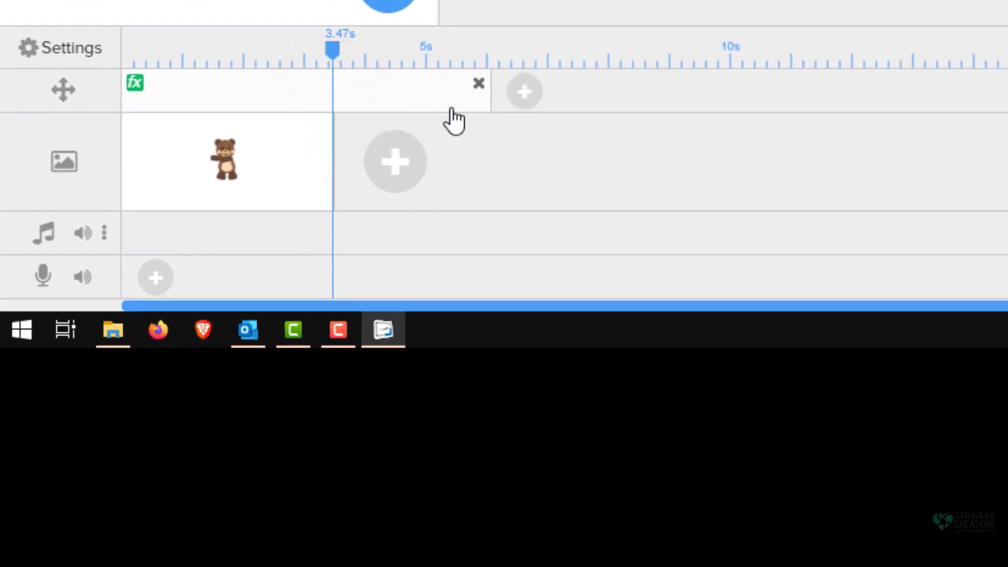
{"action": "mouse_move", "coordinate": [483, 109]}
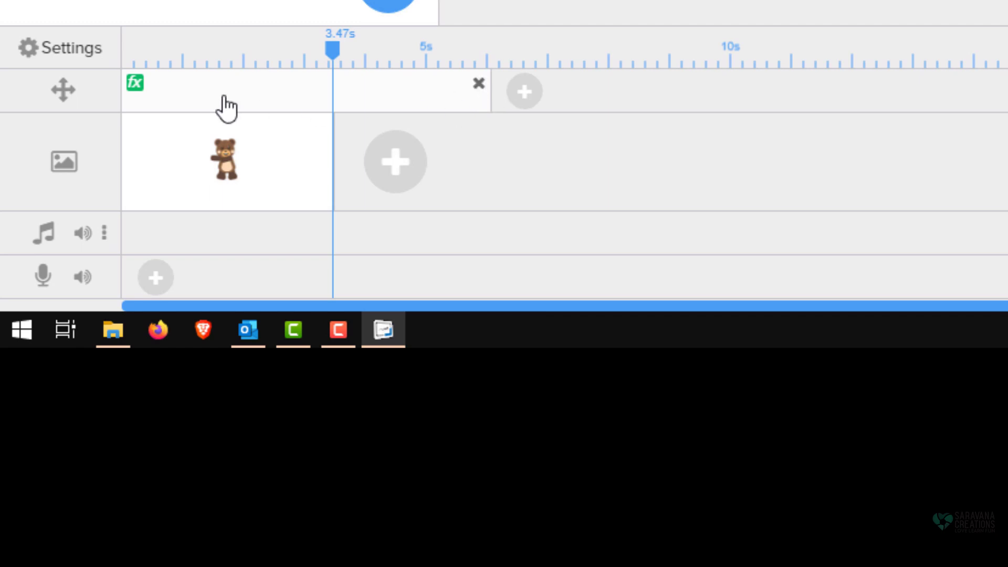
{"action": "left_click", "coordinate": [282, 155]}
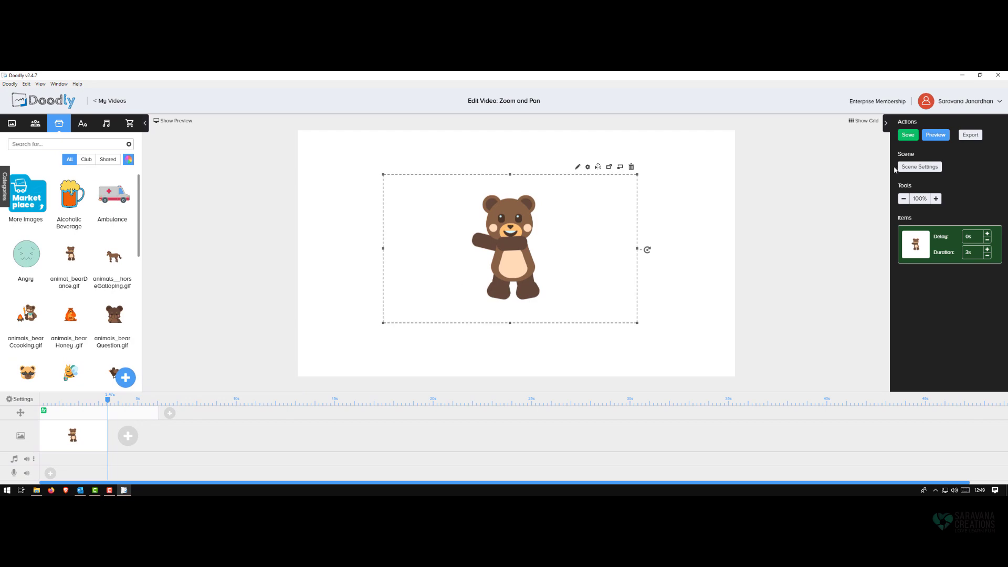
Step: Raise the scene's extra time at the end to 4s in Scene Settings and apply
{"action": "left_click", "coordinate": [900, 167]}
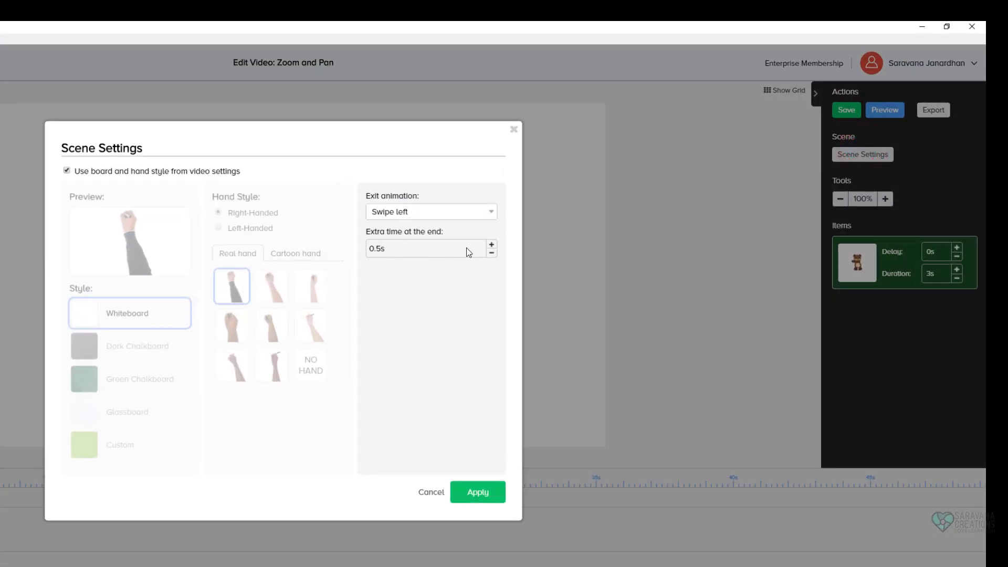
{"action": "left_click", "coordinate": [492, 245]}
{"action": "left_click", "coordinate": [491, 245]}
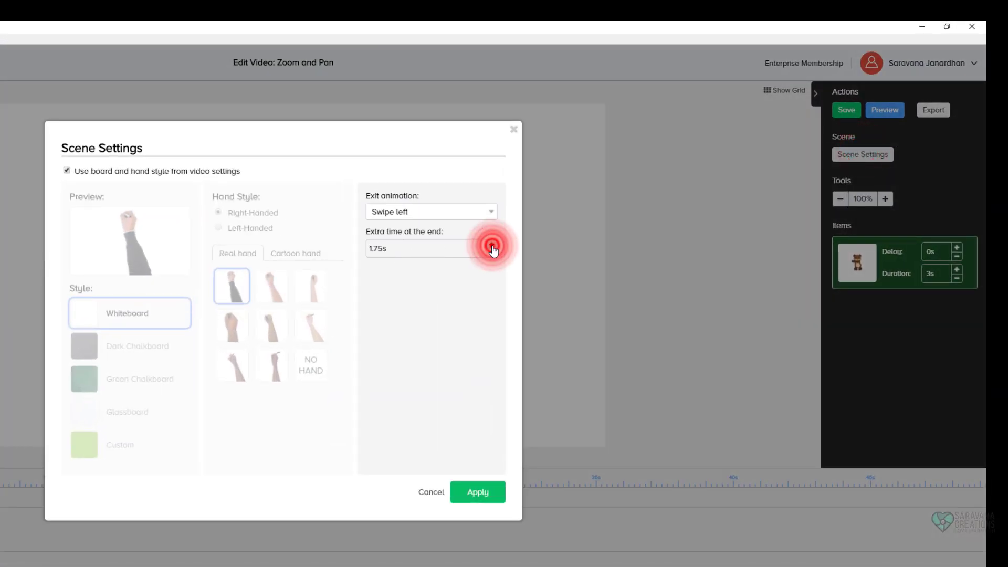
{"action": "left_click", "coordinate": [492, 245]}
{"action": "left_click", "coordinate": [492, 245]}
{"action": "left_click", "coordinate": [492, 245]}
{"action": "left_click", "coordinate": [492, 245]}
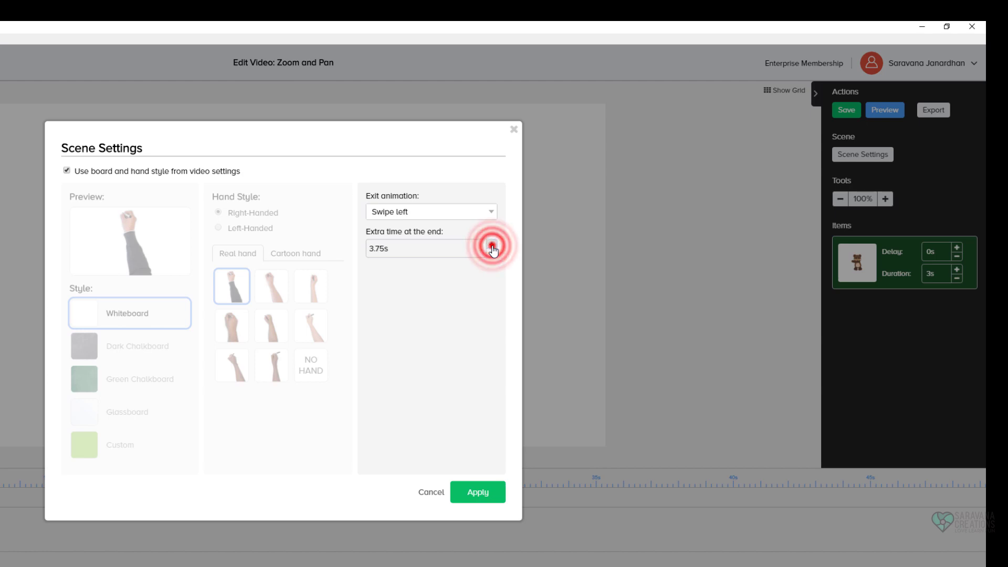
{"action": "left_click", "coordinate": [491, 245]}
{"action": "left_click", "coordinate": [475, 491]}
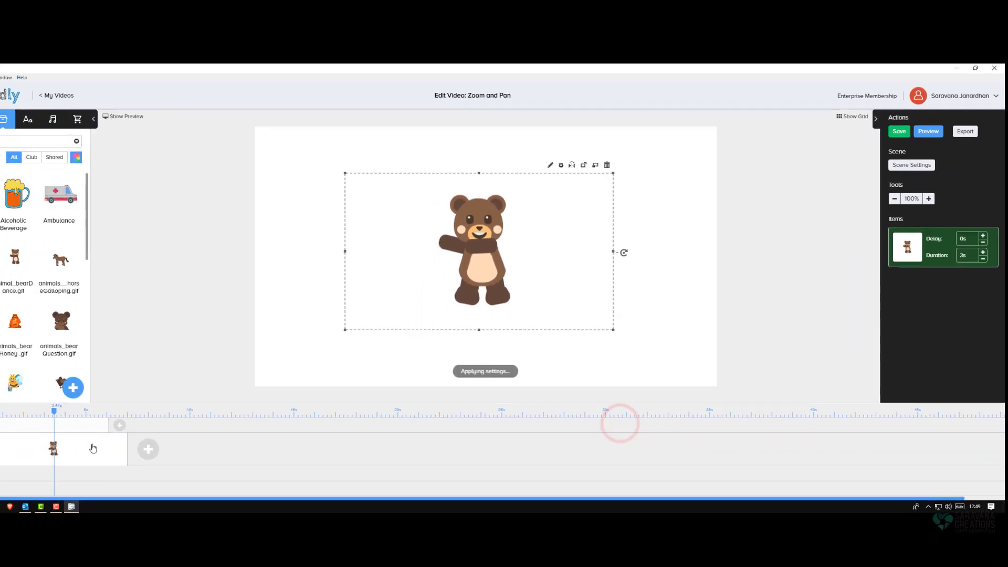
Step: Preview the scene with the longer end time
{"action": "right_click", "coordinate": [146, 431]}
{"action": "left_click", "coordinate": [166, 386]}
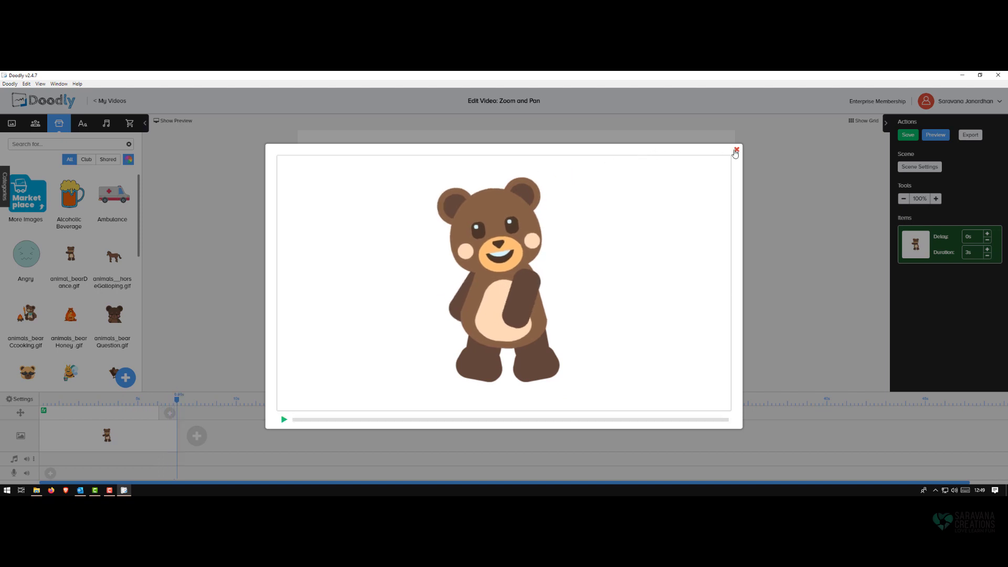
{"action": "left_click", "coordinate": [735, 151]}
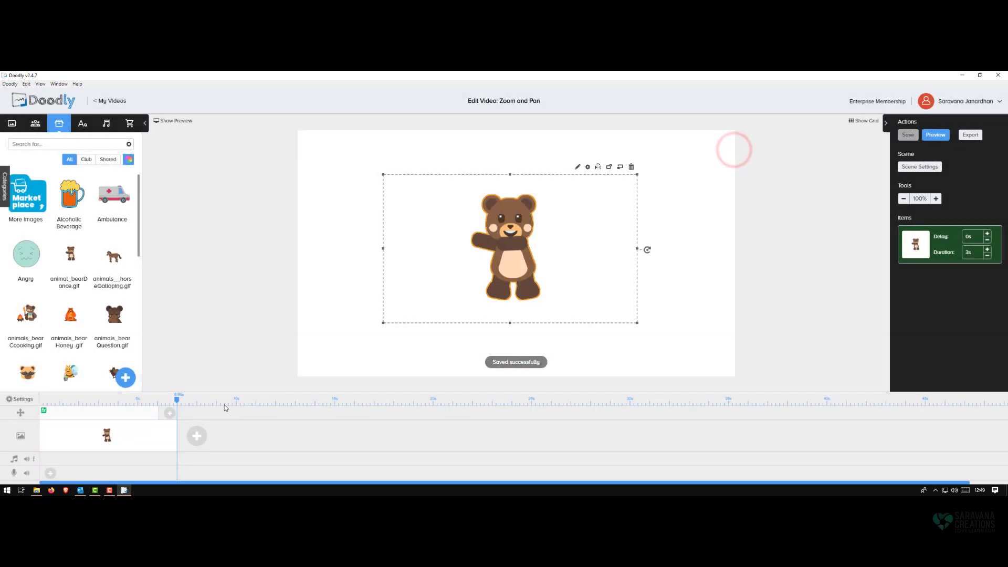
Step: Enlarge the pan-and-zoom Start frame and shift it left of the bear
{"action": "left_click", "coordinate": [113, 415]}
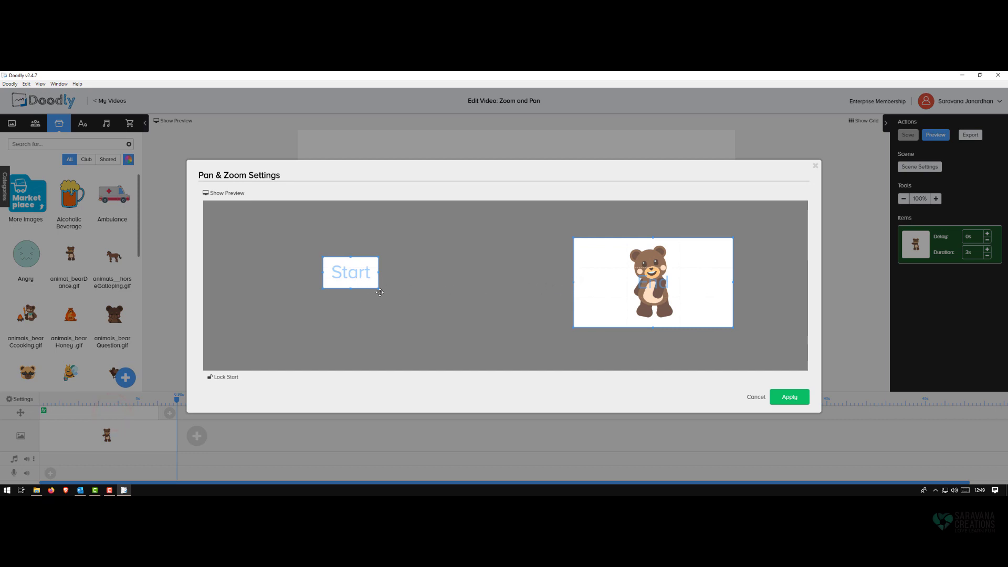
{"action": "mouse_move", "coordinate": [378, 289]}
{"action": "left_mouse_down"}
{"action": "mouse_move", "coordinate": [434, 320]}
{"action": "mouse_move", "coordinate": [383, 293]}
{"action": "left_mouse_up"}
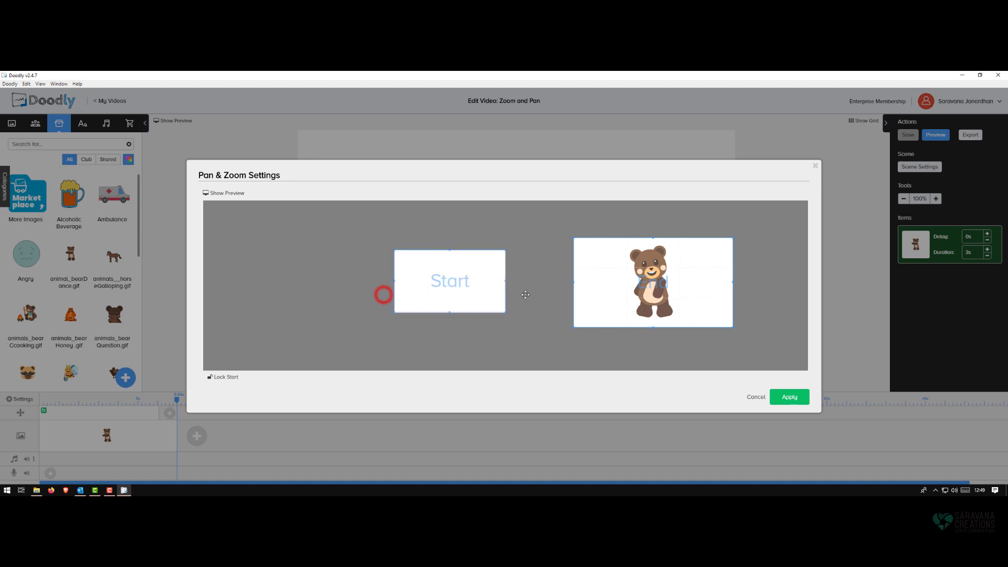
{"action": "left_click_drag", "start_coordinate": [632, 284], "coordinate": [562, 282]}
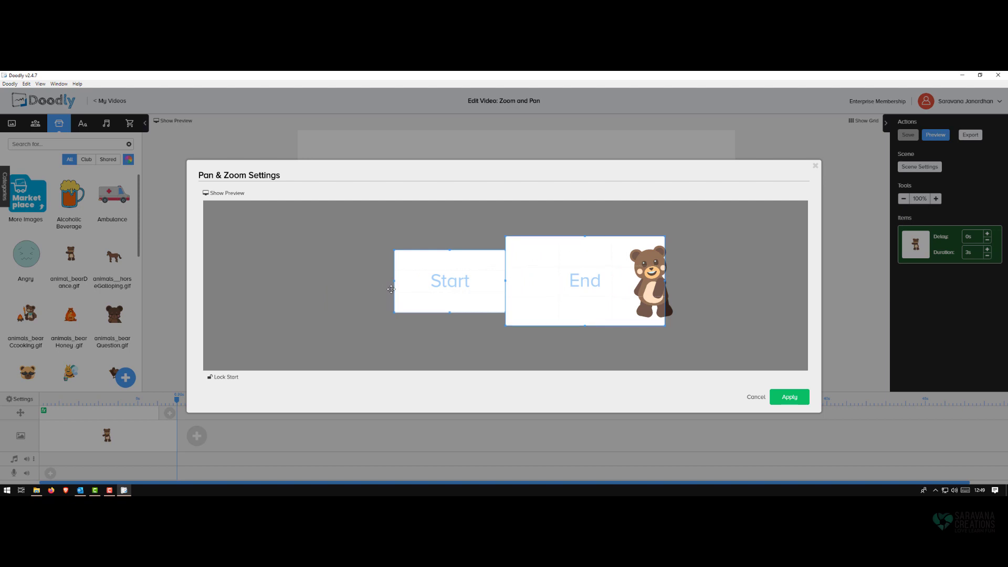
{"action": "left_click_drag", "start_coordinate": [393, 248], "coordinate": [371, 235]}
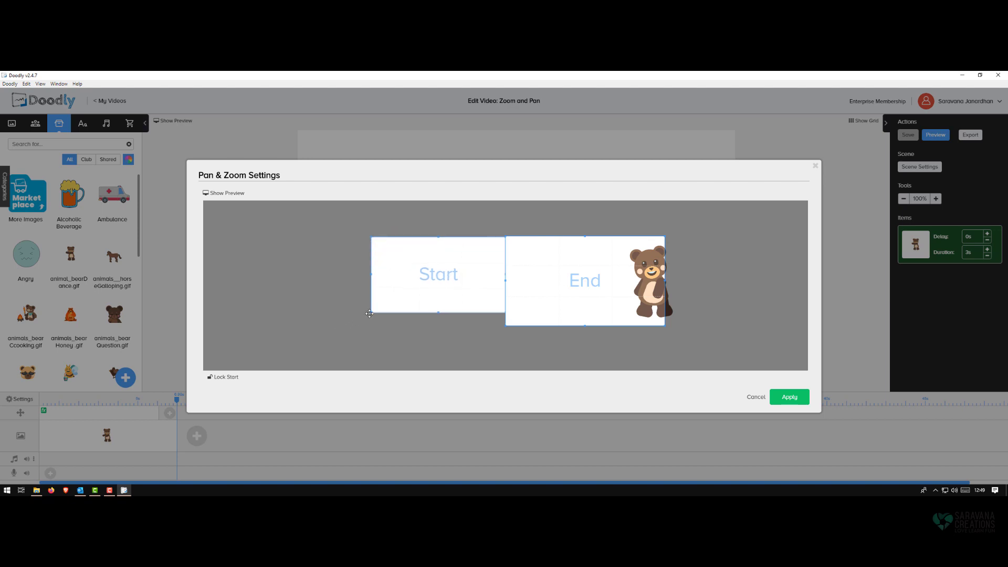
{"action": "left_click_drag", "start_coordinate": [369, 313], "coordinate": [347, 325]}
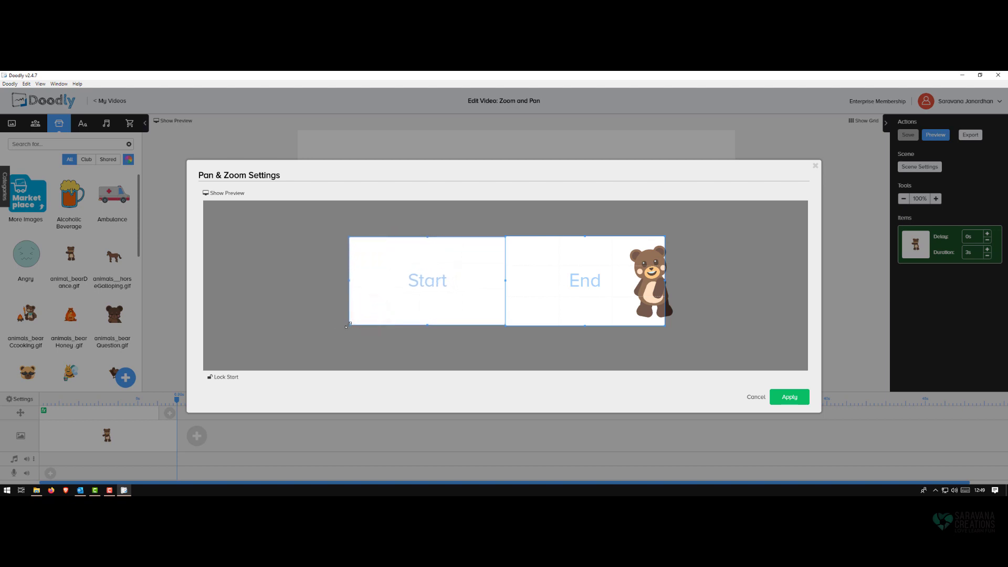
{"action": "left_click_drag", "start_coordinate": [456, 285], "coordinate": [382, 285]}
Step: Enlarge the End frame centred on the bear and apply the frames
{"action": "left_click_drag", "start_coordinate": [569, 285], "coordinate": [628, 284]}
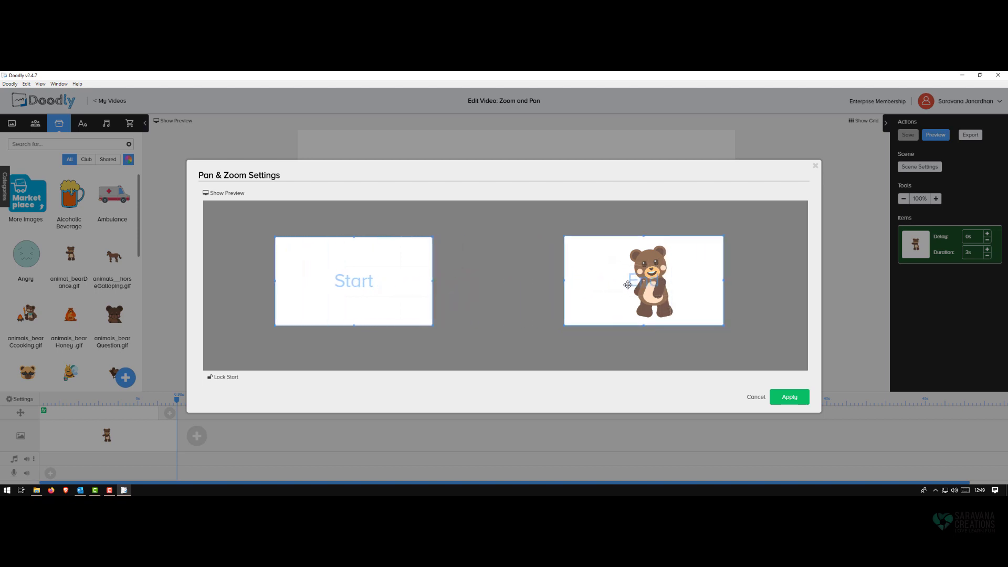
{"action": "left_click_drag", "start_coordinate": [723, 237], "coordinate": [731, 231]}
{"action": "left_click_drag", "start_coordinate": [698, 266], "coordinate": [701, 268]}
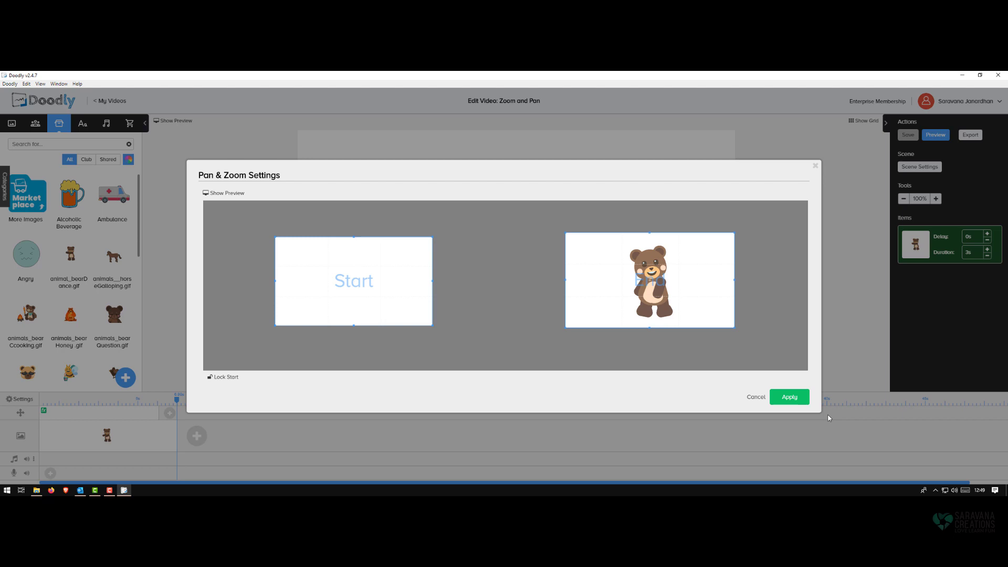
{"action": "left_click", "coordinate": [789, 397]}
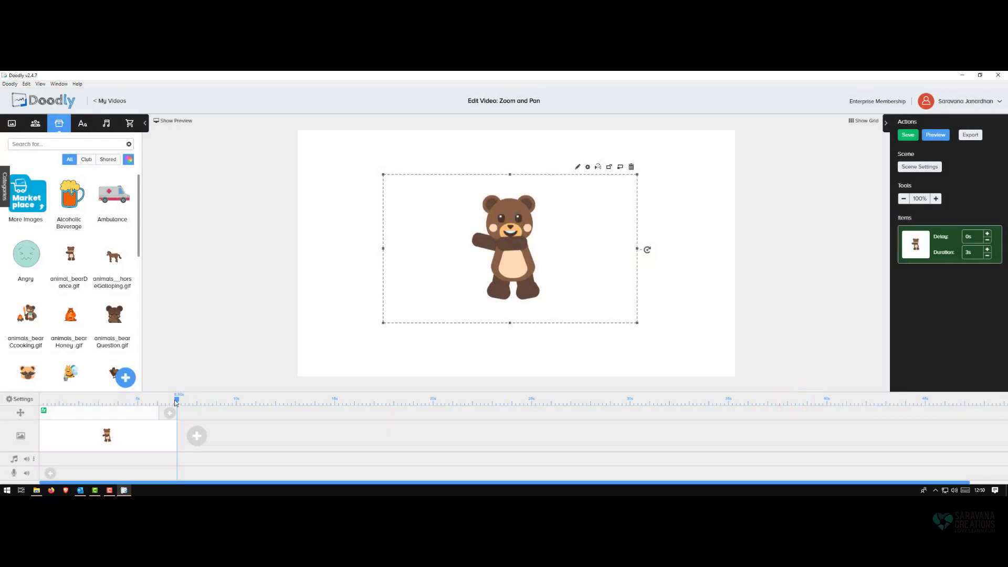
Step: Preview the scene from the start of the timeline
{"action": "left_click_drag", "start_coordinate": [174, 400], "coordinate": [136, 400]}
{"action": "left_click", "coordinate": [45, 400]}
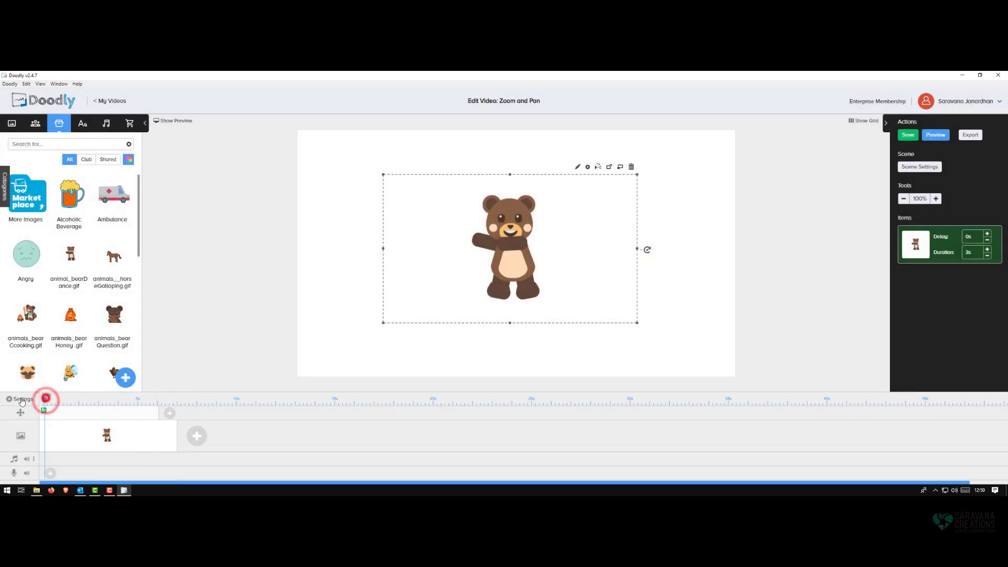
{"action": "right_click", "coordinate": [76, 422]}
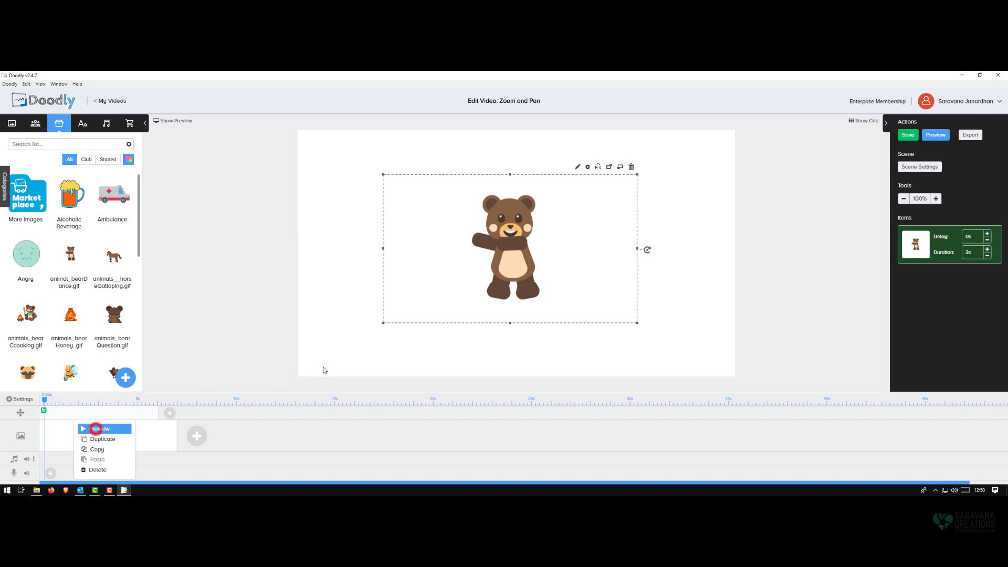
{"action": "left_click", "coordinate": [96, 429]}
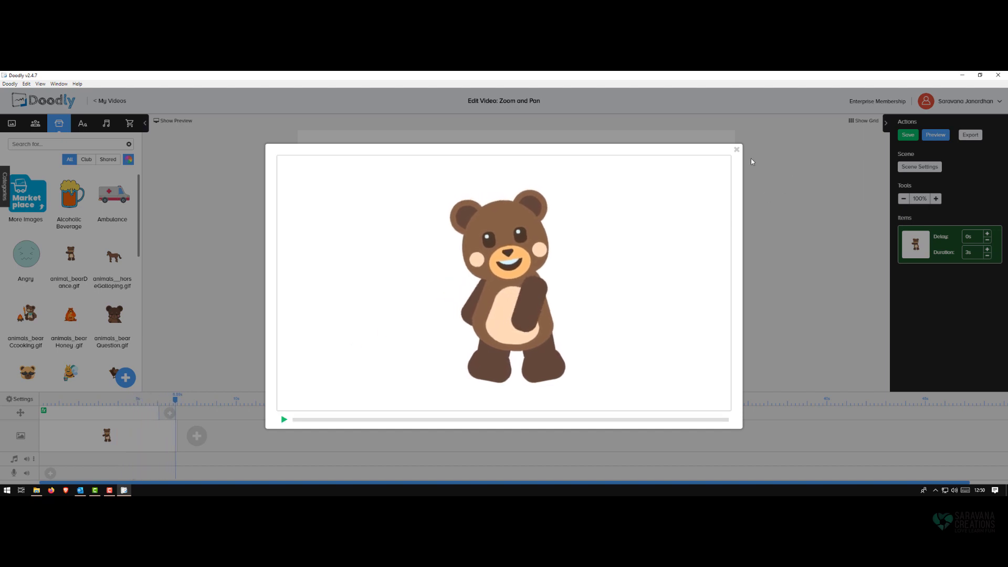
{"action": "left_click", "coordinate": [736, 150]}
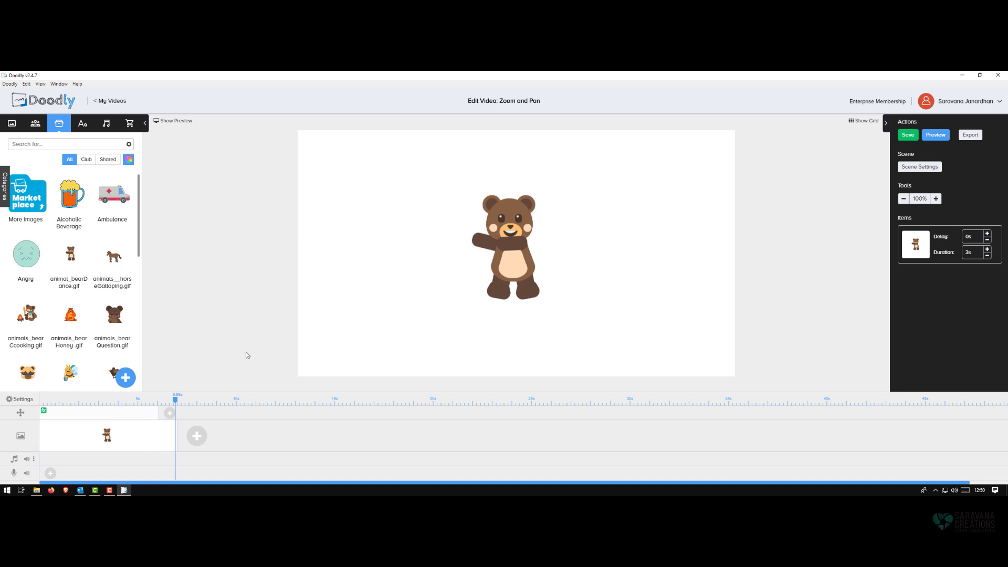
Step: Move the Start frame to the far left edge and the End frame right, then apply
{"action": "left_click", "coordinate": [117, 417]}
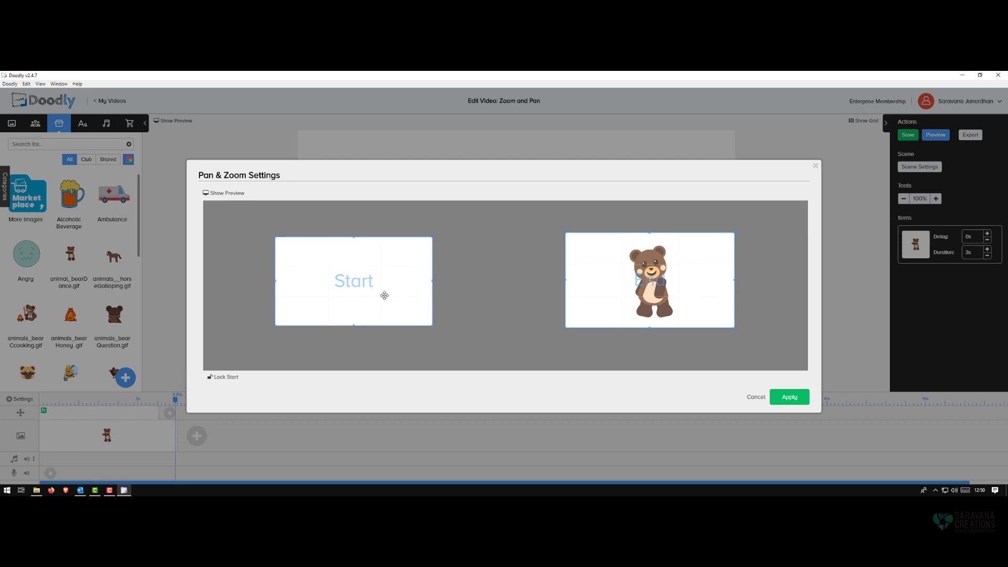
{"action": "left_click_drag", "start_coordinate": [393, 292], "coordinate": [309, 291]}
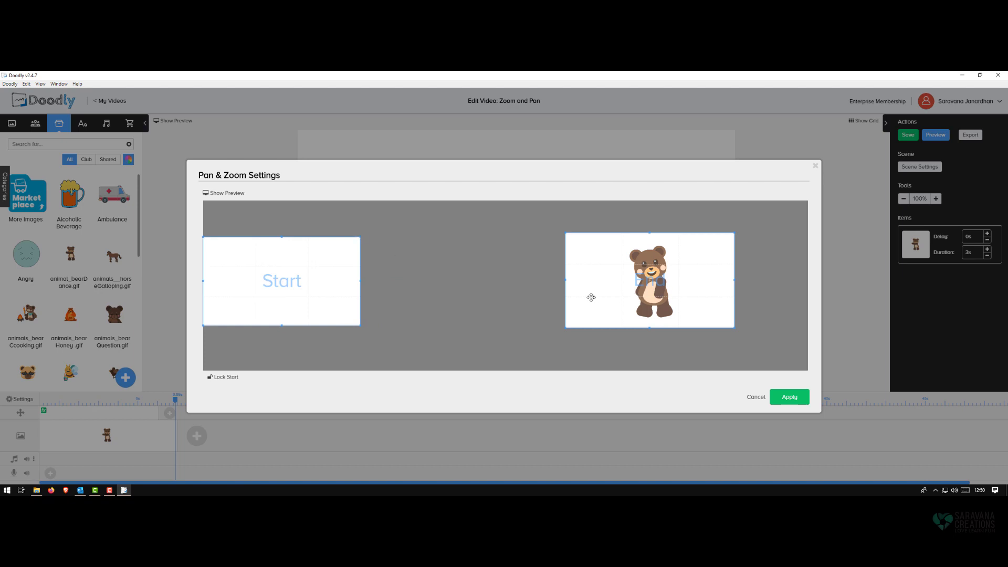
{"action": "left_click_drag", "start_coordinate": [591, 297], "coordinate": [647, 298]}
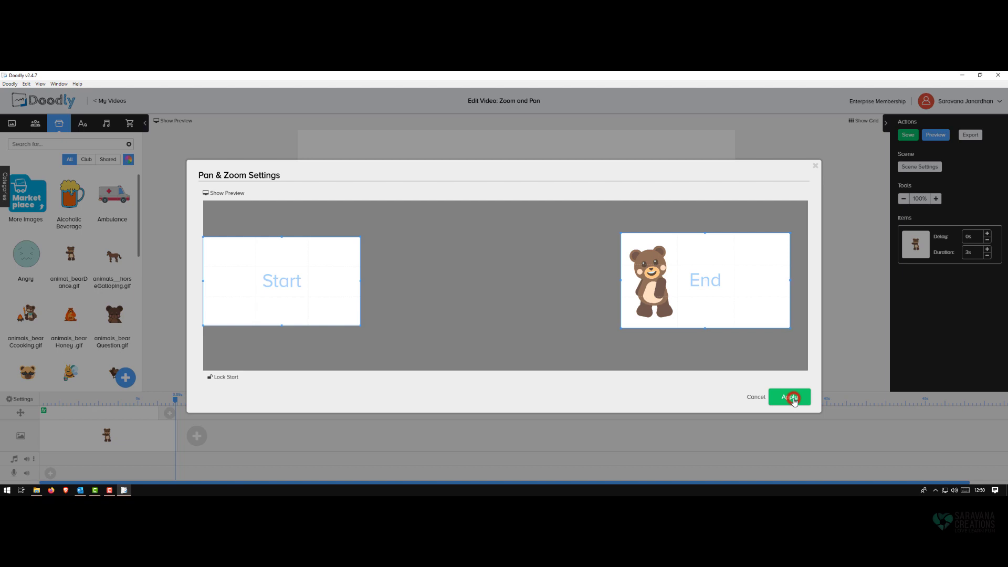
{"action": "left_click", "coordinate": [791, 398]}
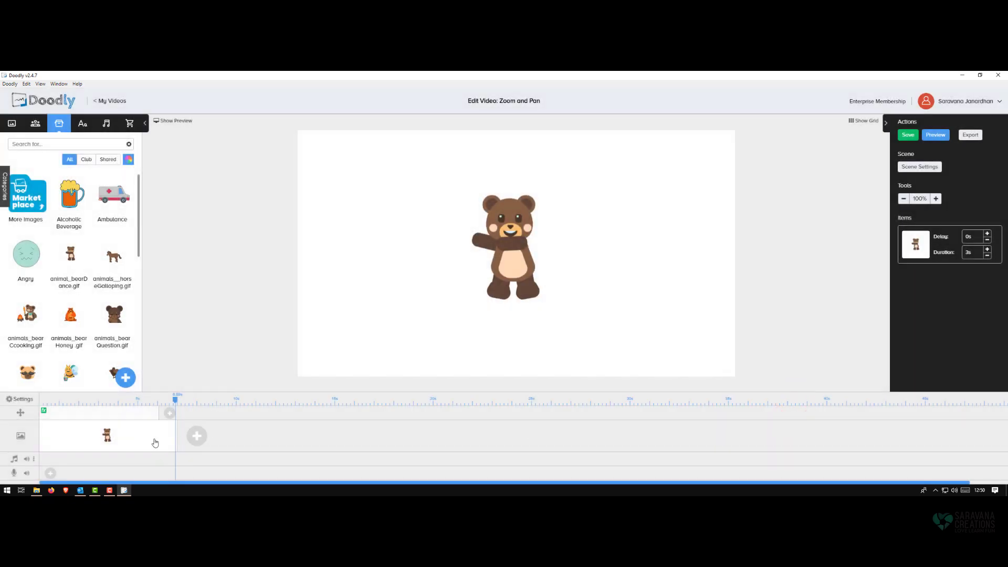
Step: Preview the scene, then delete the pan-and-zoom effect from the timeline
{"action": "right_click", "coordinate": [155, 442]}
{"action": "left_click", "coordinate": [167, 398]}
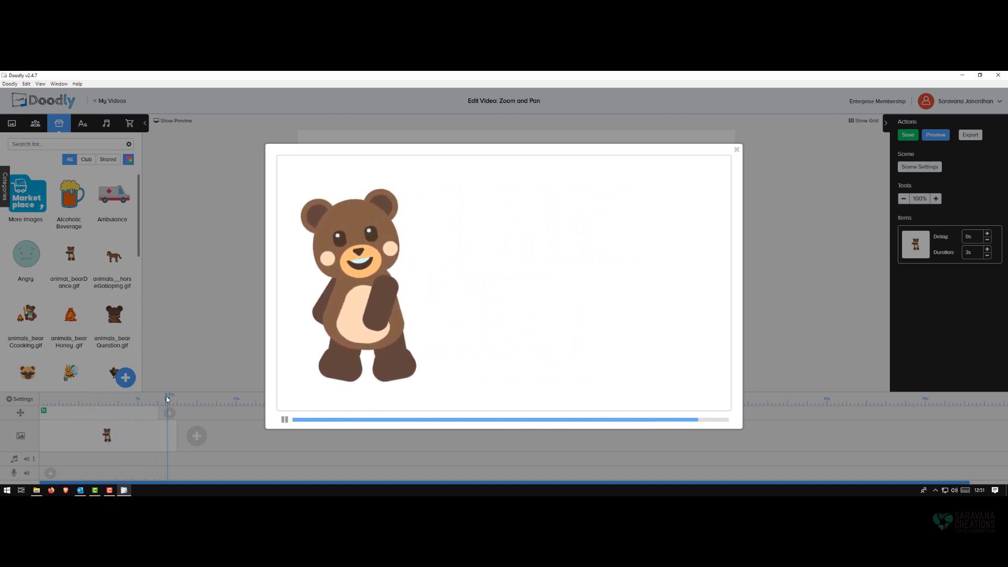
{"action": "left_click", "coordinate": [737, 150]}
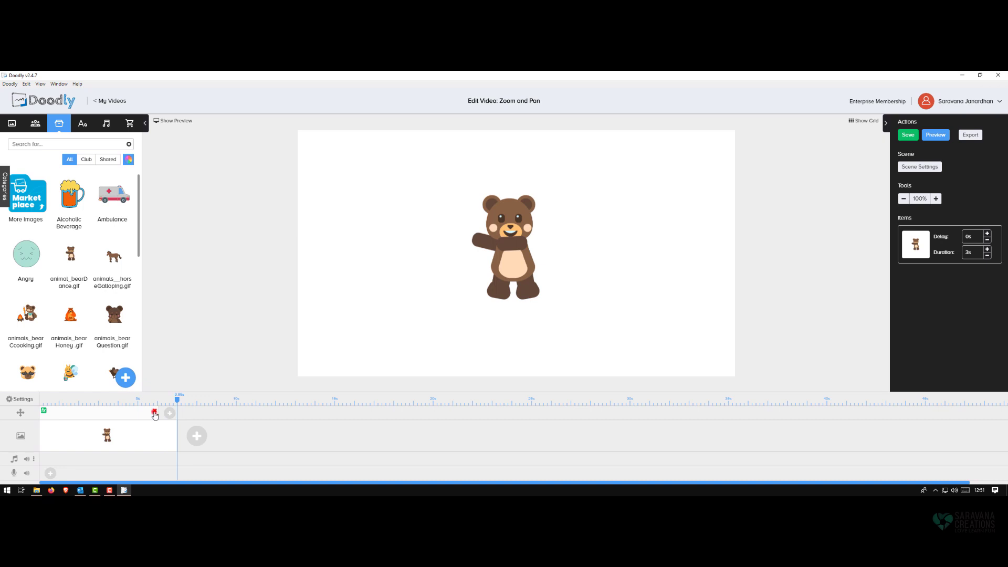
{"action": "left_click", "coordinate": [154, 413]}
{"action": "left_click", "coordinate": [518, 295]}
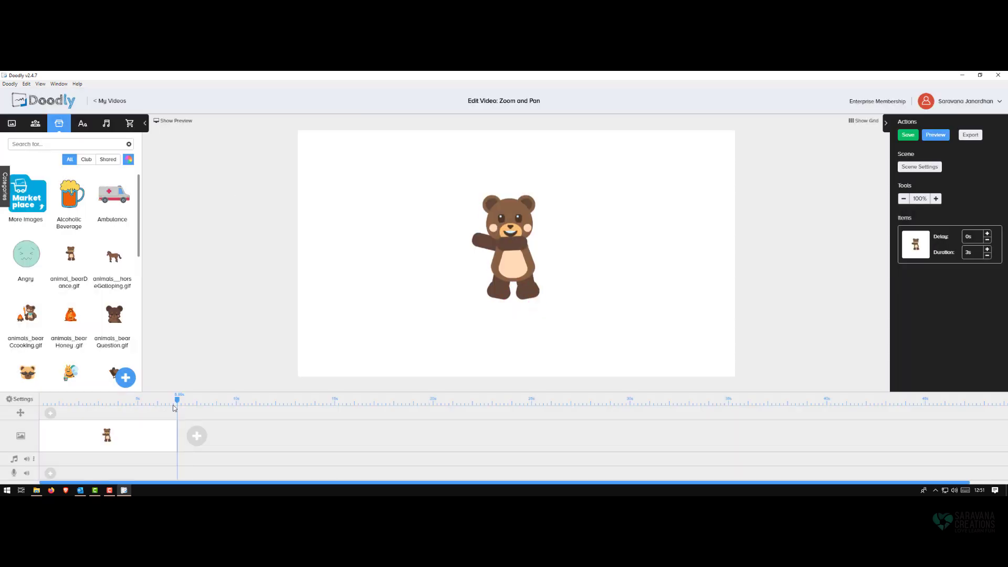
Step: Shrink the waving bear and move it down-right, then add a smaller cooking bear beside it
{"action": "left_click", "coordinate": [561, 284]}
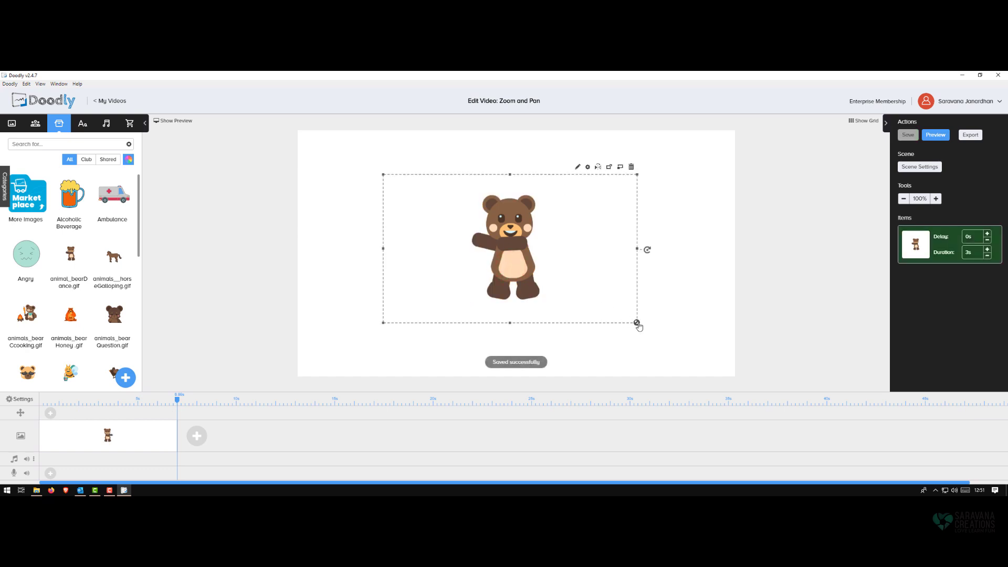
{"action": "left_click_drag", "start_coordinate": [636, 322], "coordinate": [556, 275]}
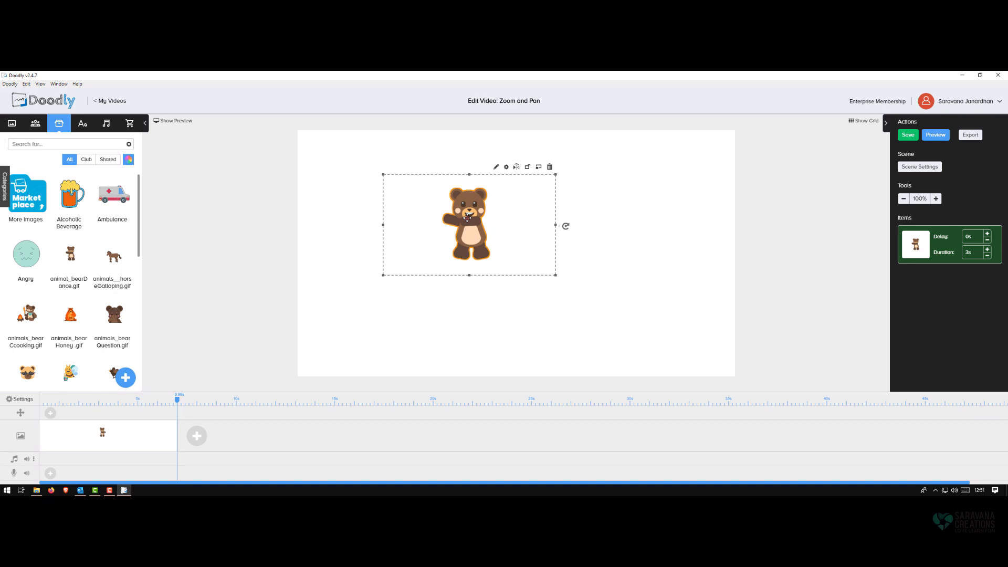
{"action": "left_click_drag", "start_coordinate": [468, 217], "coordinate": [508, 245]}
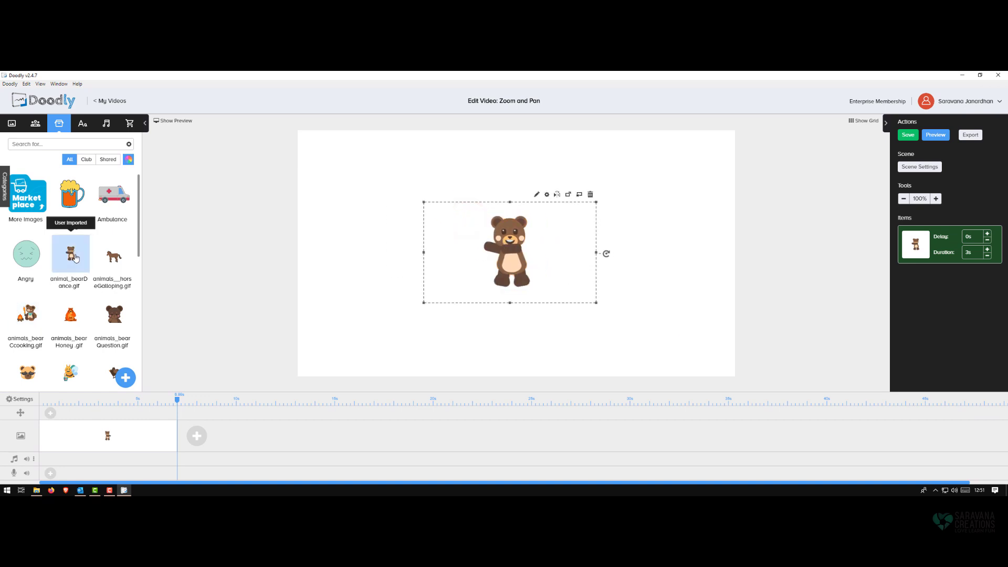
{"action": "left_click_drag", "start_coordinate": [27, 314], "coordinate": [357, 210]}
{"action": "left_click", "coordinate": [370, 223]}
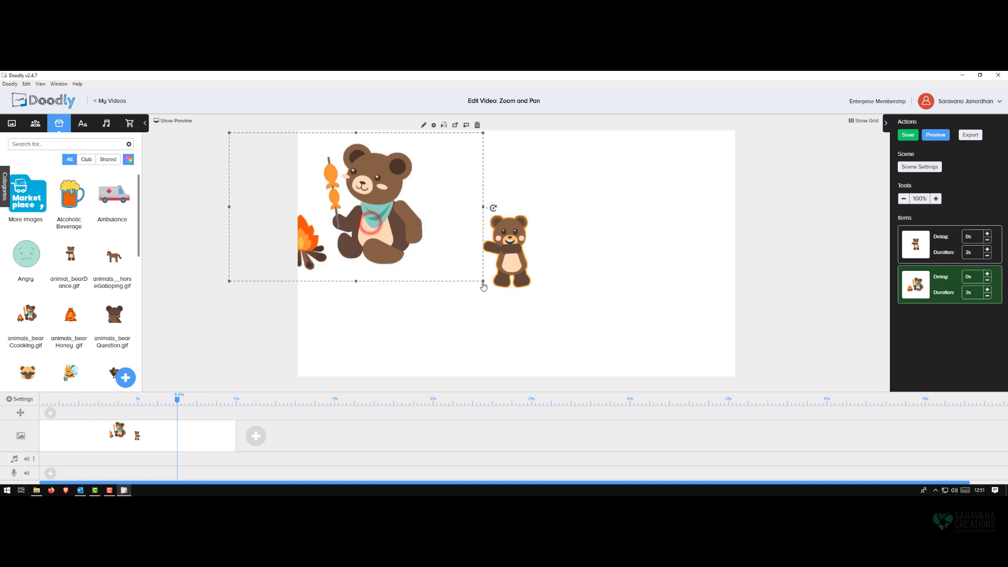
{"action": "left_click_drag", "start_coordinate": [483, 283], "coordinate": [390, 173]}
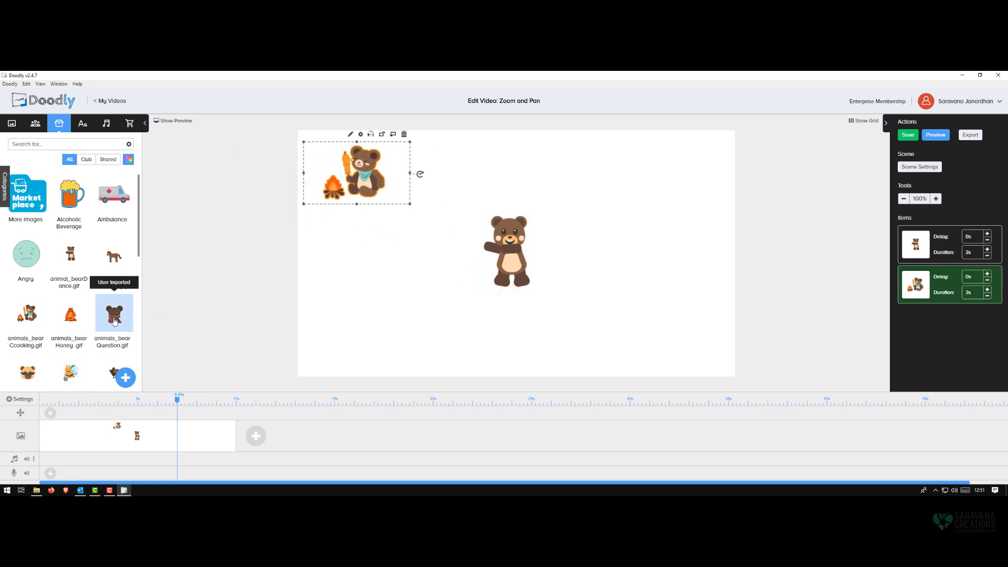
Step: Add the honey bear at top-right and the questioning bear at lower-left, both shrunk
{"action": "left_click_drag", "start_coordinate": [70, 315], "coordinate": [622, 202]}
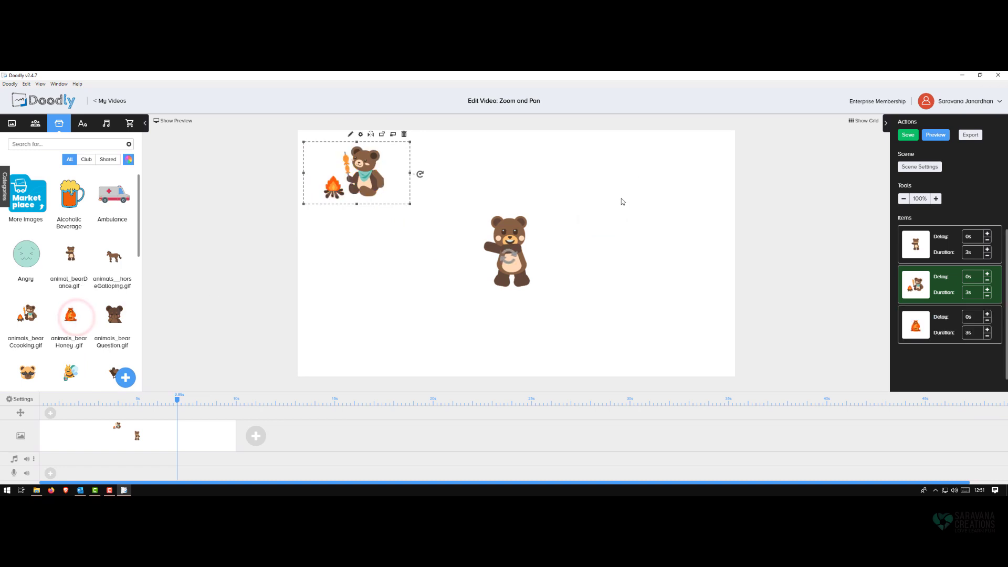
{"action": "left_click", "coordinate": [565, 279]}
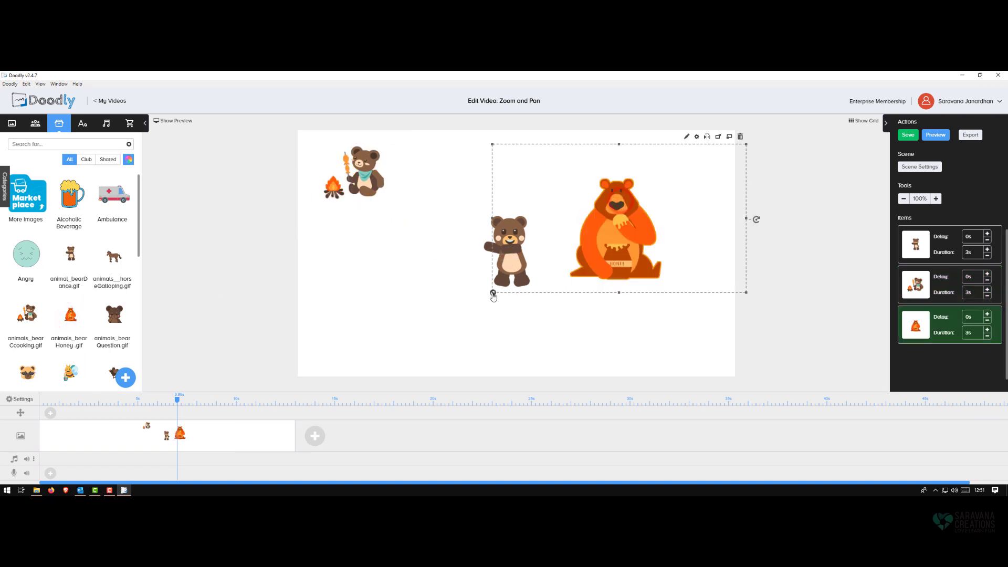
{"action": "left_click_drag", "start_coordinate": [492, 293], "coordinate": [668, 167]}
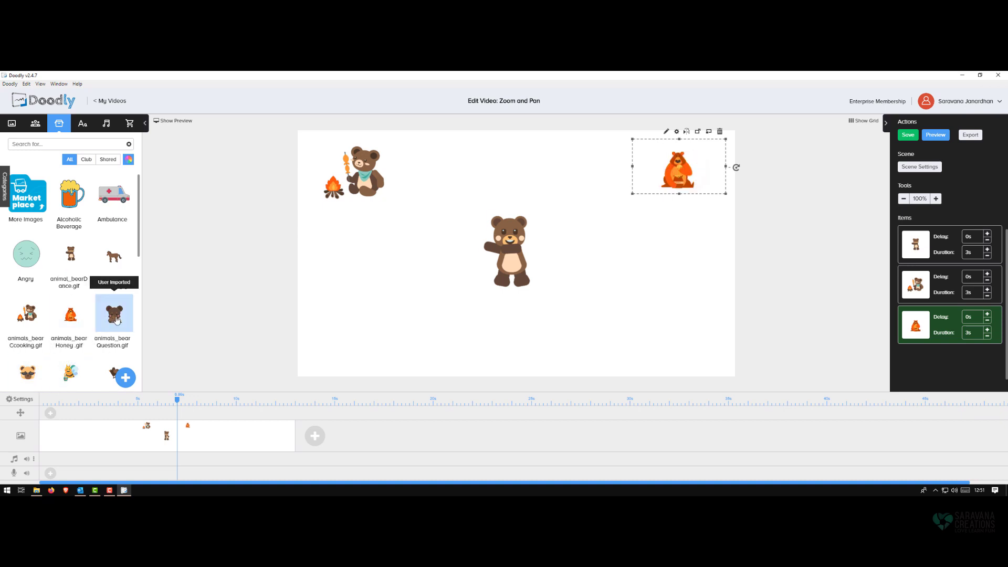
{"action": "left_click_drag", "start_coordinate": [116, 320], "coordinate": [366, 301]}
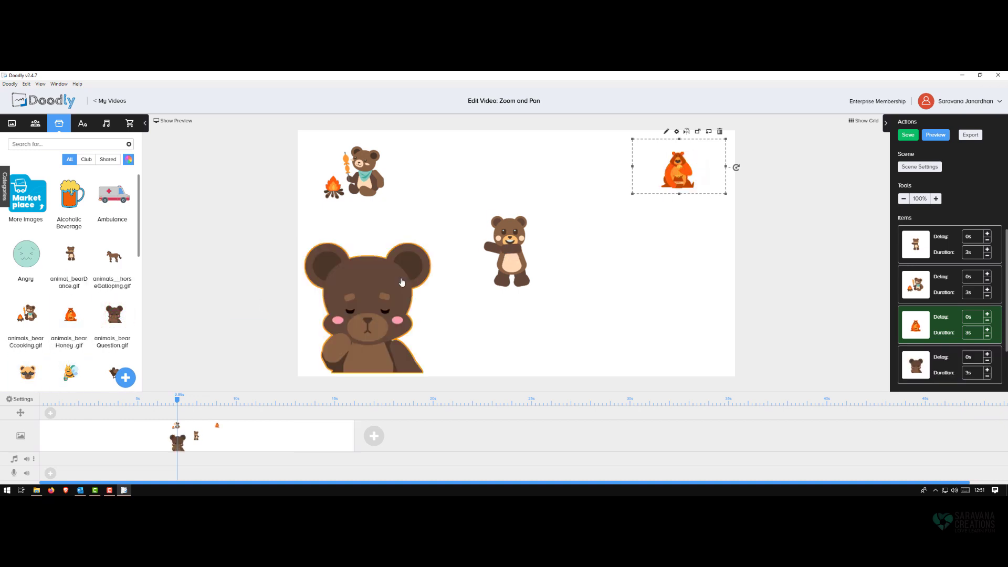
{"action": "left_click", "coordinate": [402, 282]}
{"action": "left_click_drag", "start_coordinate": [240, 225], "coordinate": [403, 315]}
{"action": "left_click_drag", "start_coordinate": [442, 344], "coordinate": [336, 340]}
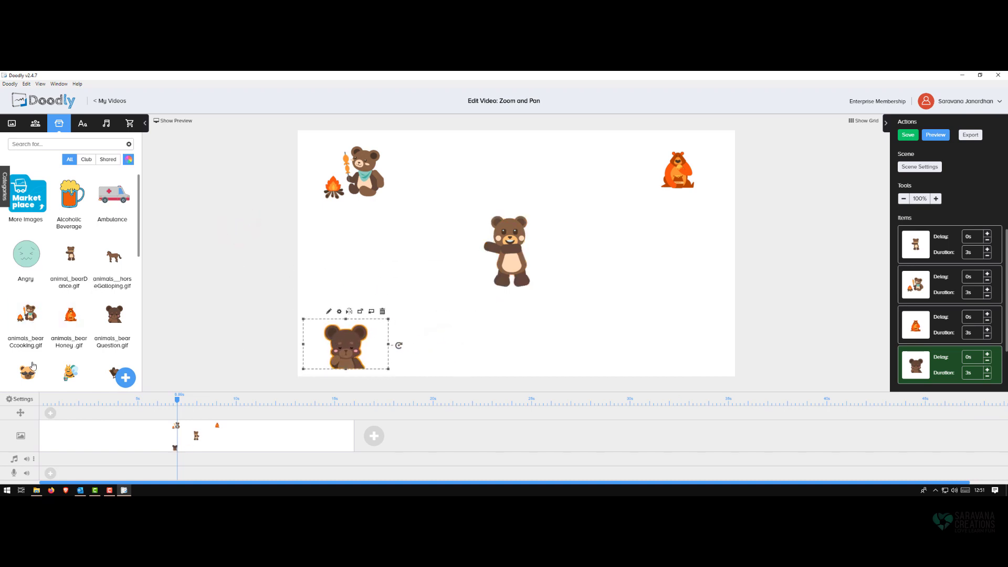
Step: Place a shrunken sunglasses bear lower-right, then shrink and nudge the central waving bear
{"action": "left_click_drag", "start_coordinate": [656, 291], "coordinate": [656, 290]}
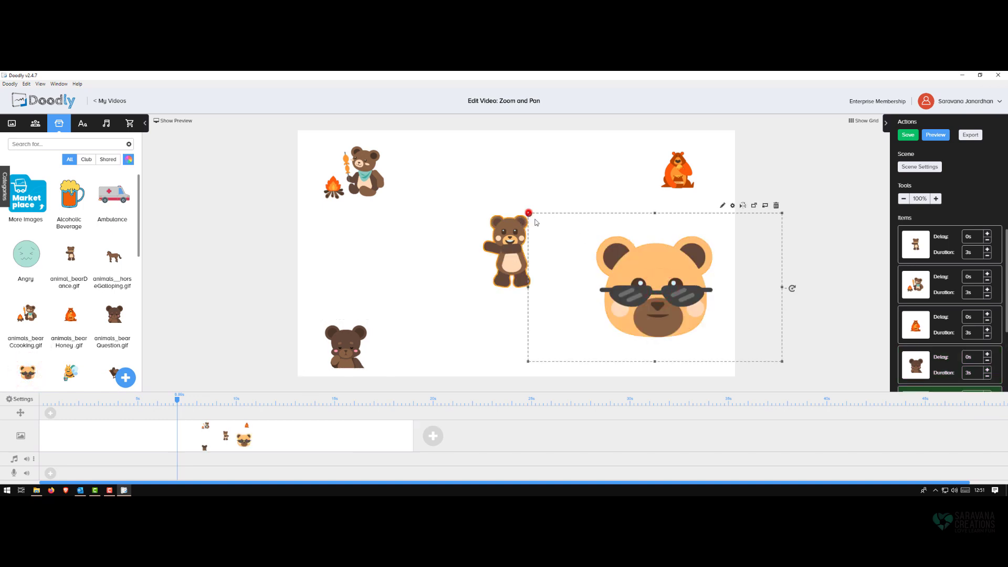
{"action": "left_click_drag", "start_coordinate": [535, 222], "coordinate": [669, 337]}
{"action": "left_click", "coordinate": [515, 244]}
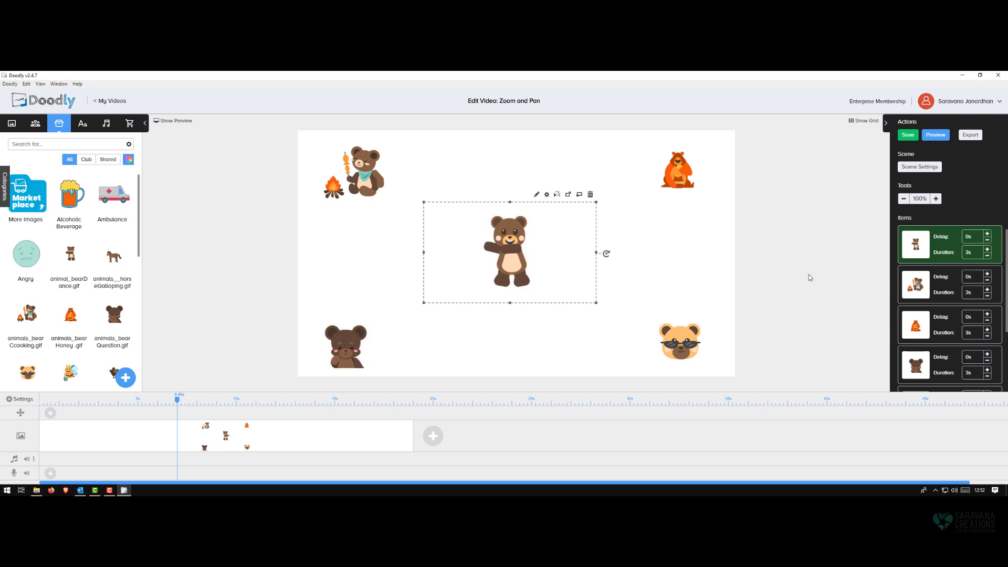
{"action": "left_click_drag", "start_coordinate": [596, 302], "coordinate": [559, 284]}
{"action": "left_click_drag", "start_coordinate": [509, 245], "coordinate": [536, 252]}
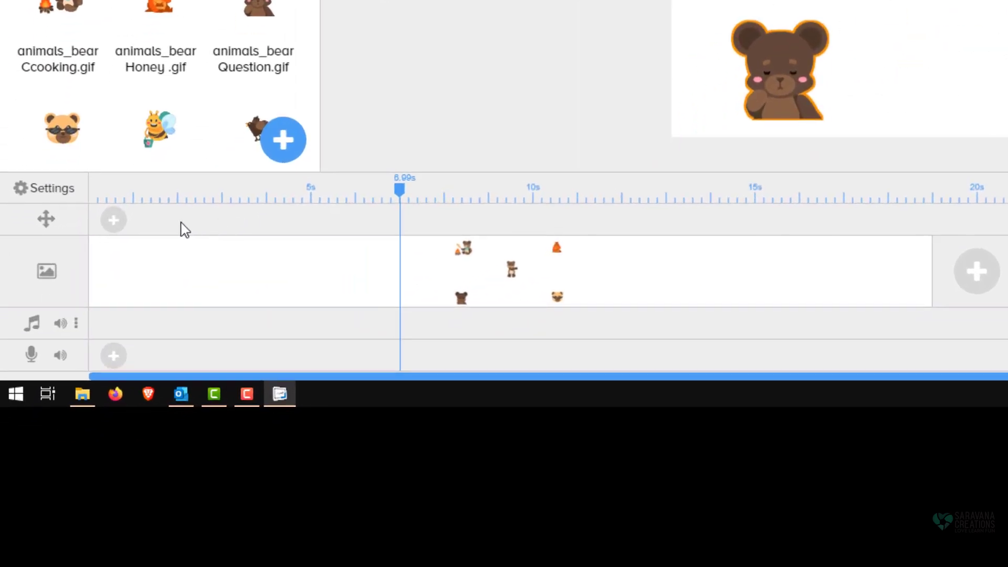
Step: Add a pan-and-zoom effect at 3.1s, move it to the camera track's start, and open its settings
{"action": "left_click", "coordinate": [227, 226]}
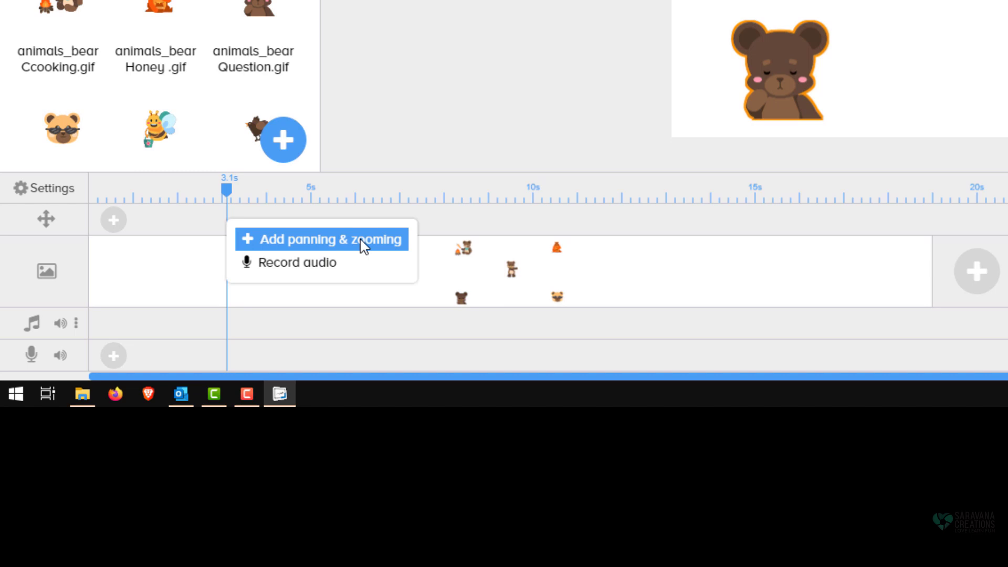
{"action": "left_click", "coordinate": [272, 244]}
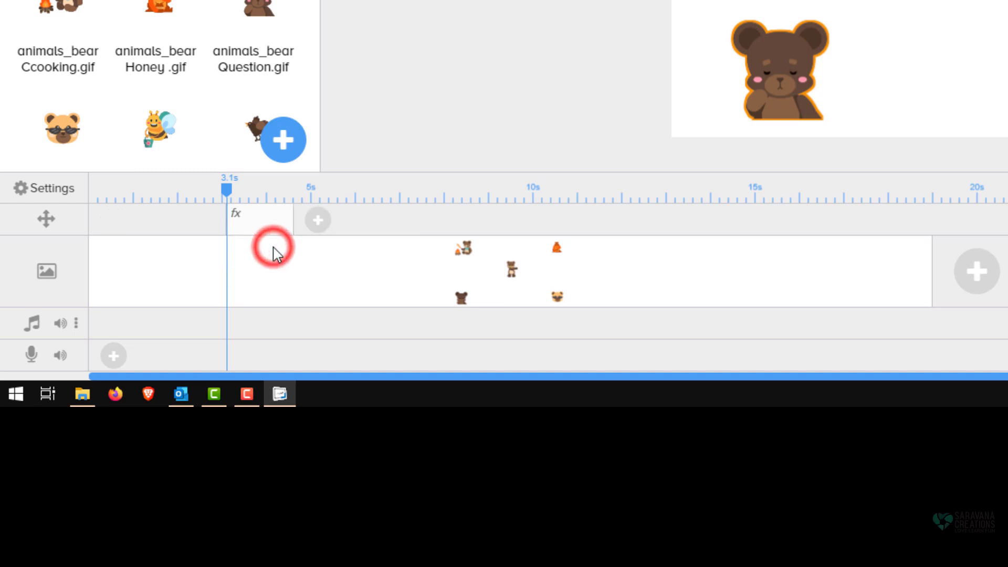
{"action": "left_click_drag", "start_coordinate": [264, 230], "coordinate": [107, 234]}
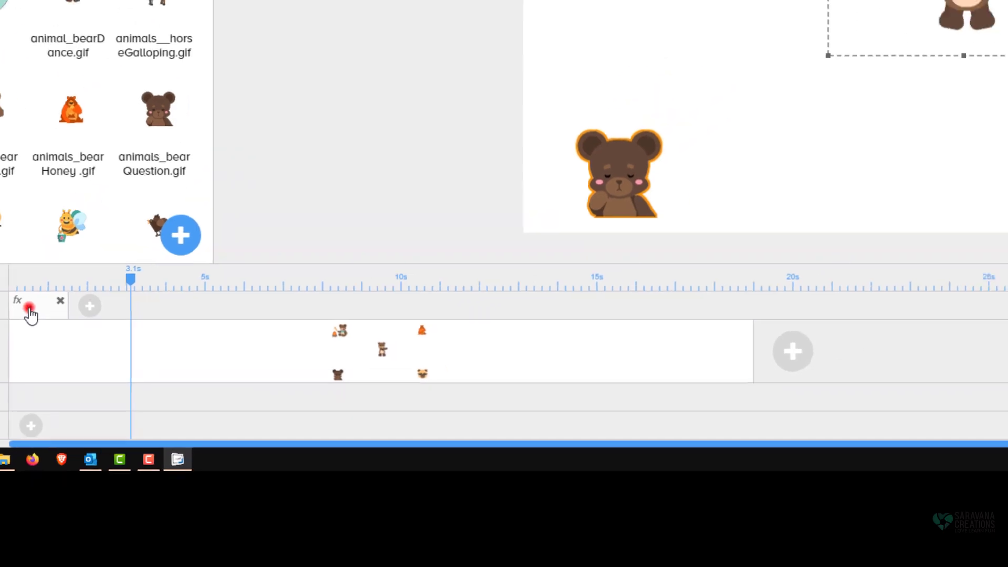
{"action": "left_click", "coordinate": [108, 231]}
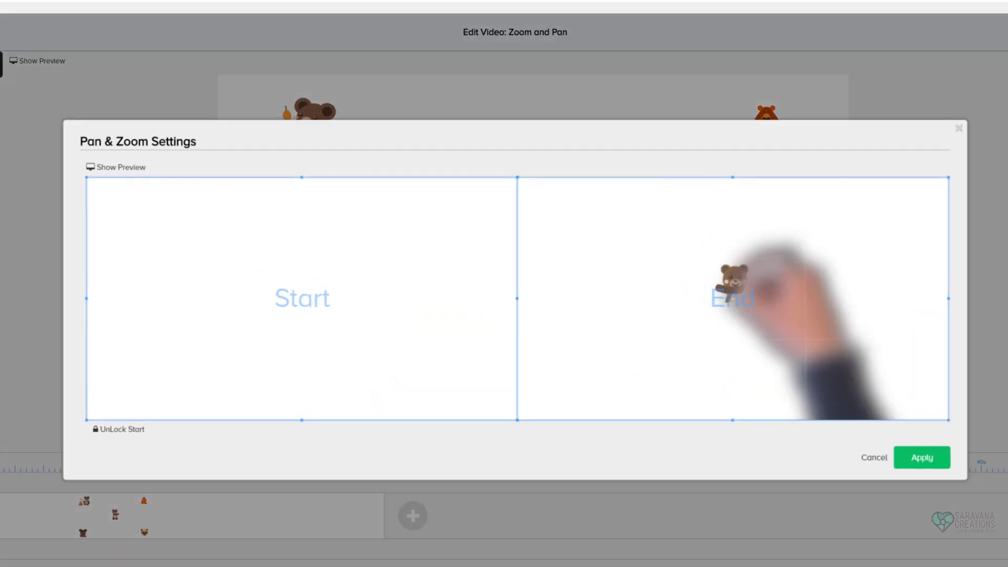
Step: Unlock and shrink the start frame left of centre, frame the waving bear as the end view, and apply
{"action": "left_click", "coordinate": [88, 441]}
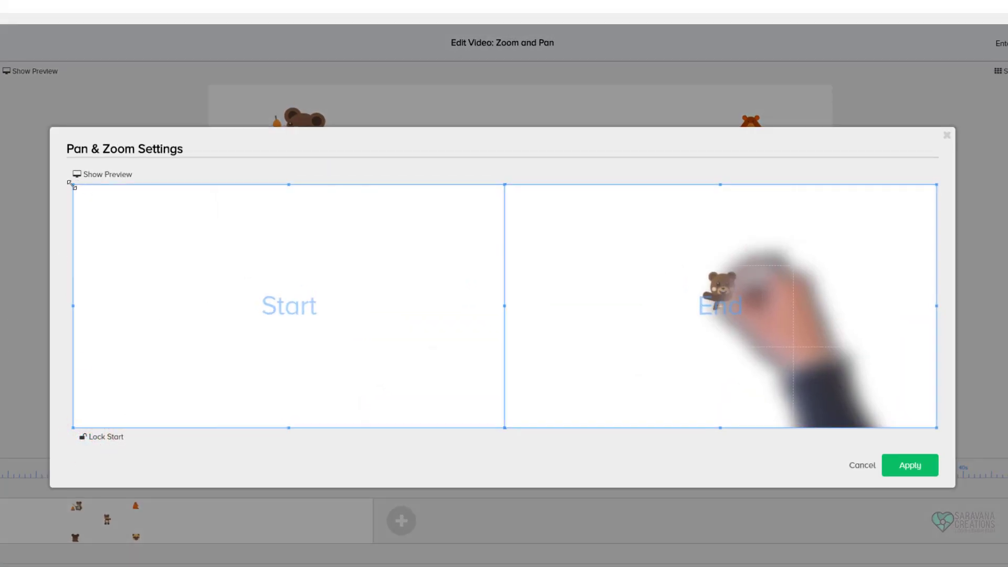
{"action": "left_click_drag", "start_coordinate": [72, 185], "coordinate": [363, 346]}
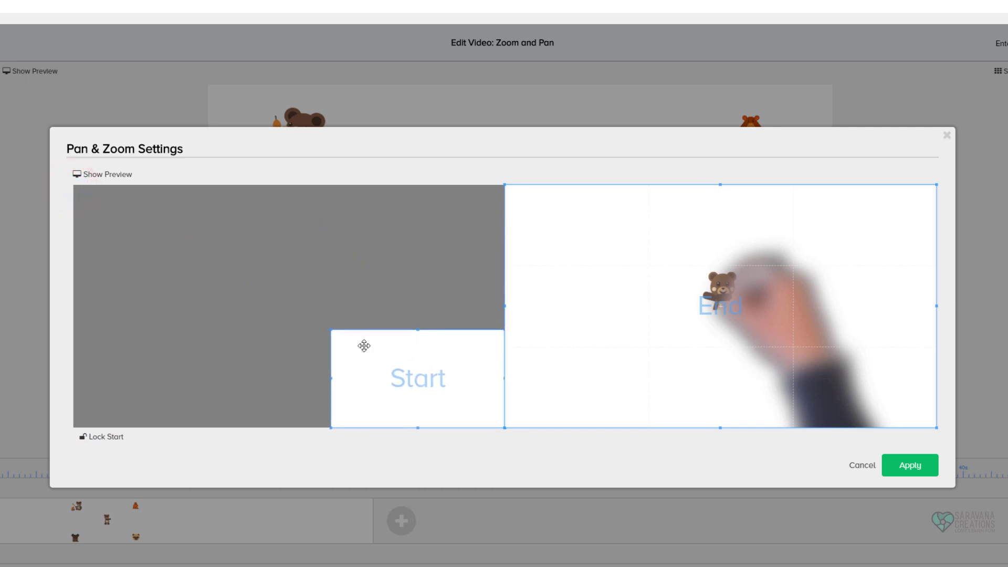
{"action": "left_click_drag", "start_coordinate": [420, 379], "coordinate": [292, 318]}
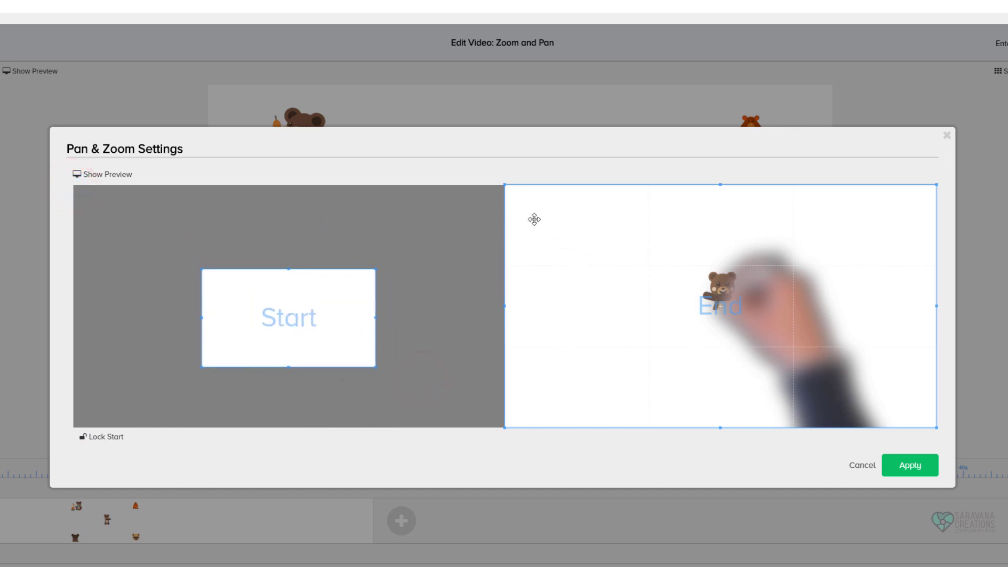
{"action": "left_click_drag", "start_coordinate": [506, 185], "coordinate": [766, 332]}
{"action": "left_click_drag", "start_coordinate": [856, 384], "coordinate": [729, 303]}
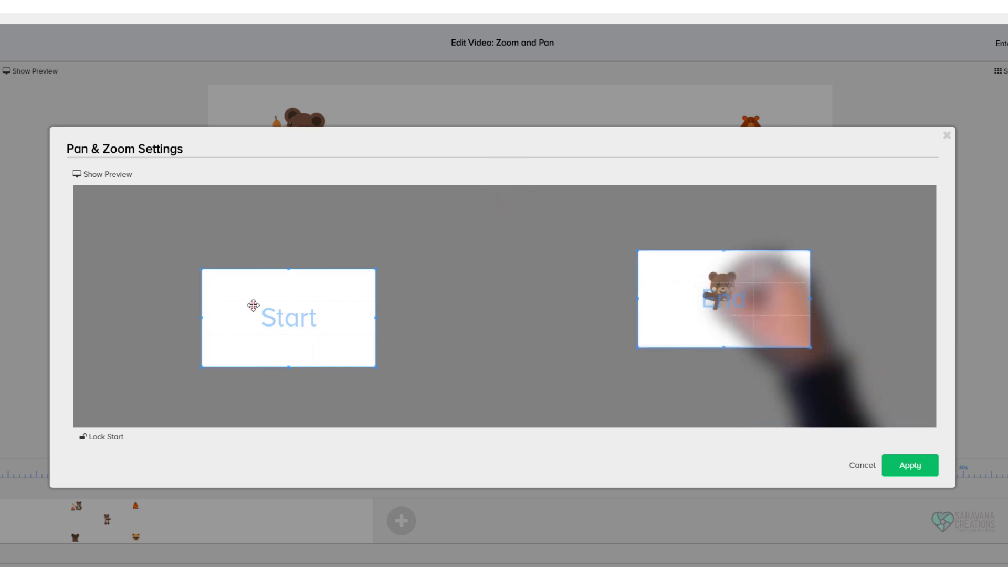
{"action": "left_click_drag", "start_coordinate": [253, 305], "coordinate": [247, 291]}
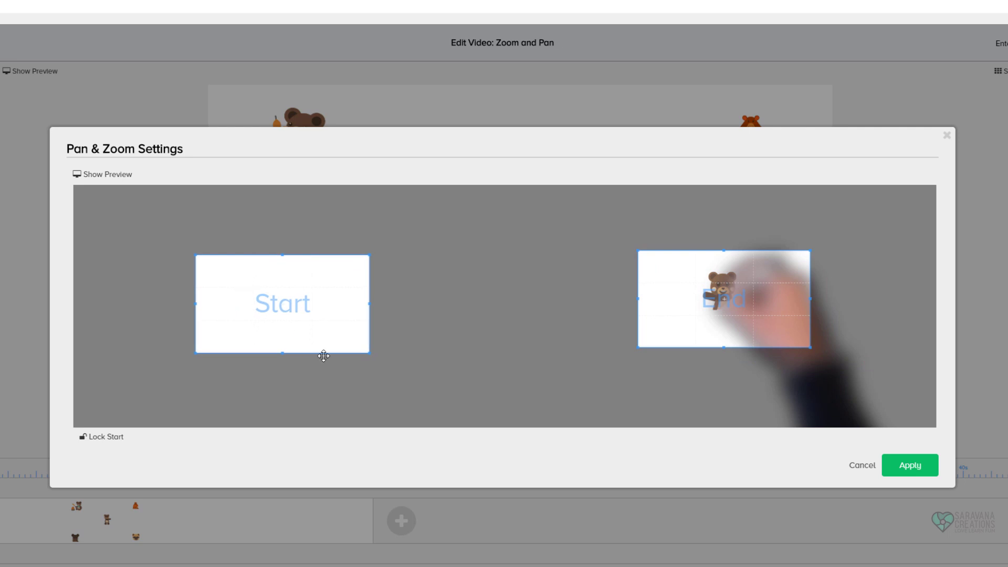
{"action": "left_click", "coordinate": [368, 358]}
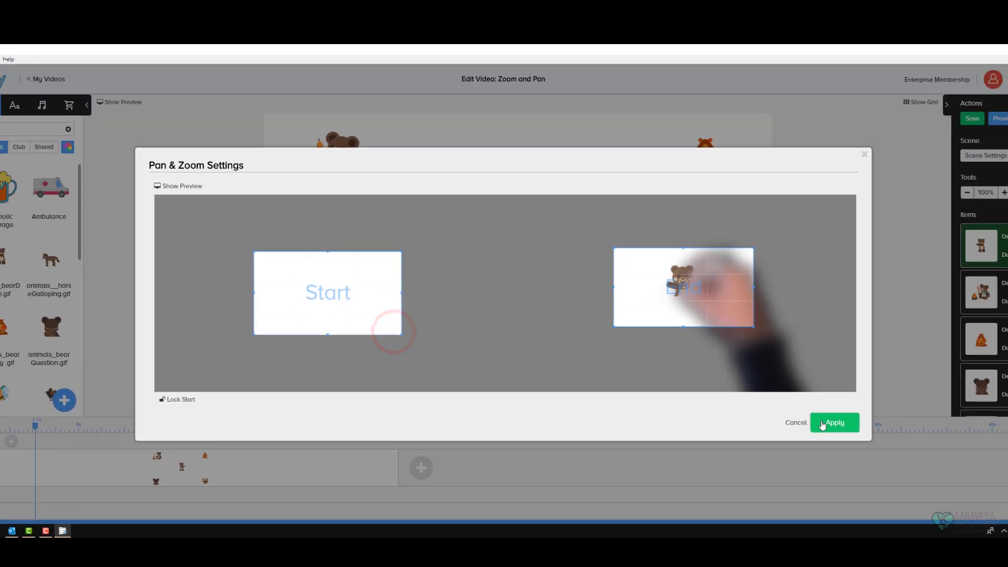
{"action": "left_click", "coordinate": [904, 467]}
Step: Preview the first camera move, then add a second pan-and-zoom effect after it
{"action": "right_click", "coordinate": [54, 388]}
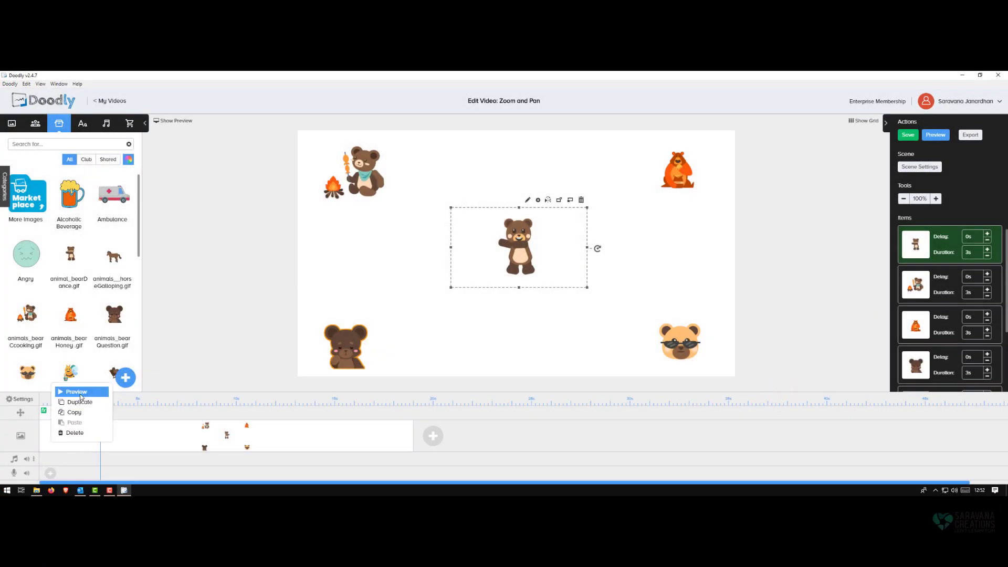
{"action": "left_click", "coordinate": [80, 394]}
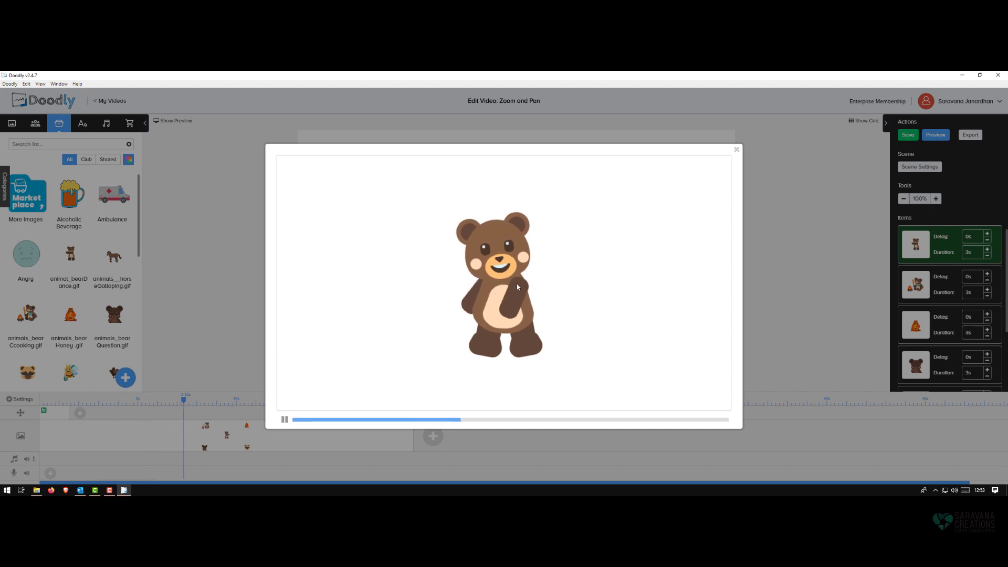
{"action": "left_click", "coordinate": [736, 152]}
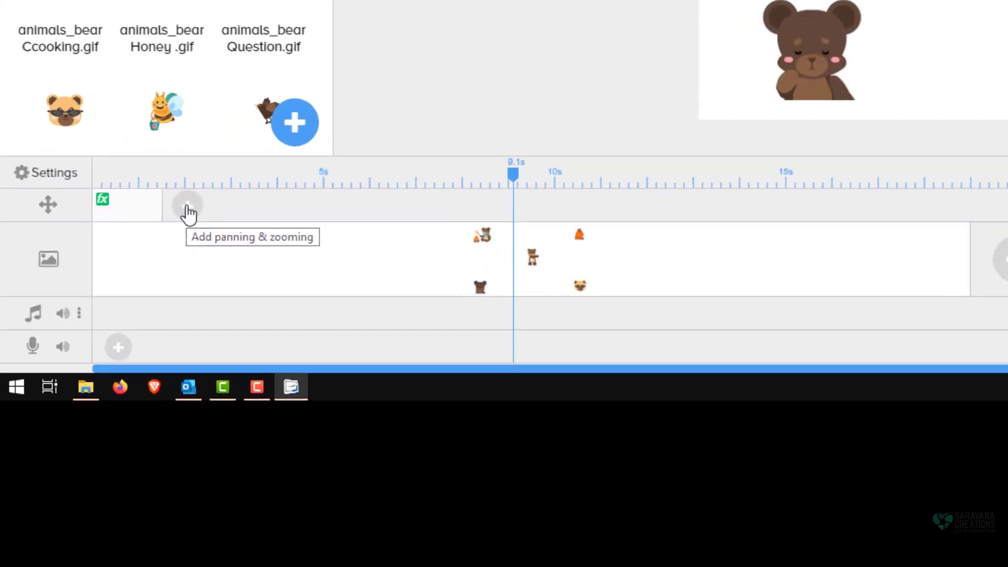
{"action": "left_click", "coordinate": [79, 415]}
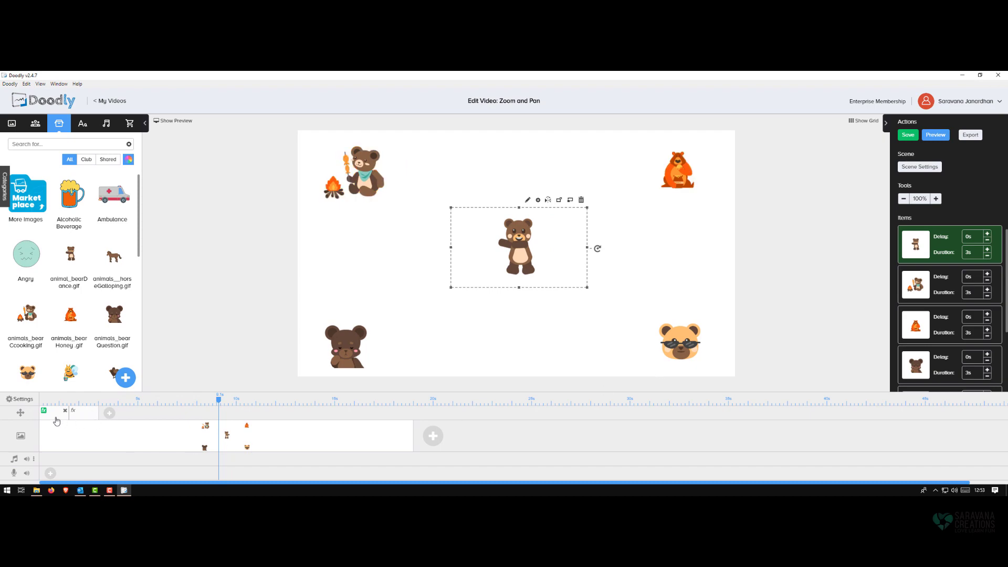
{"action": "left_click", "coordinate": [90, 417]}
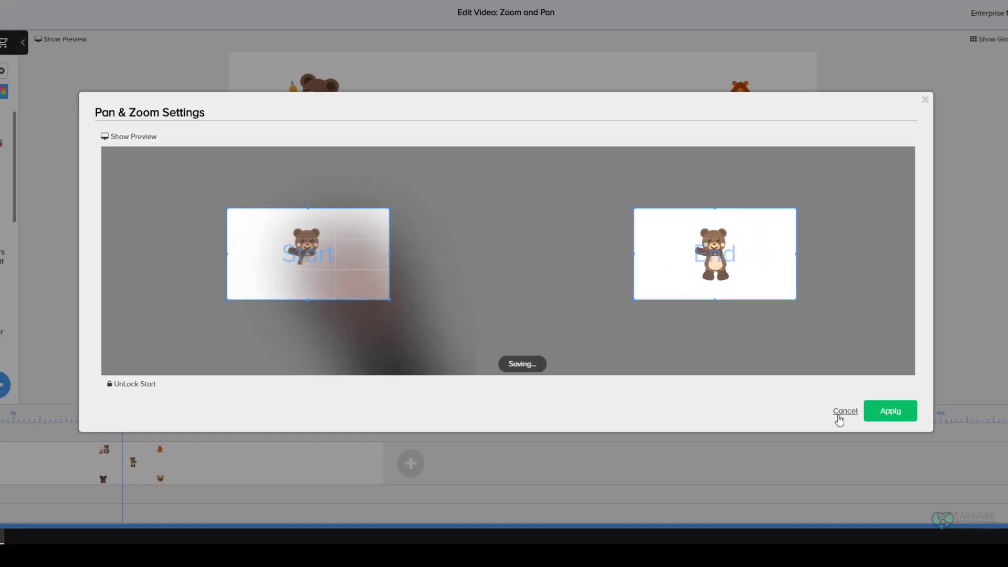
{"action": "left_click", "coordinate": [886, 418]}
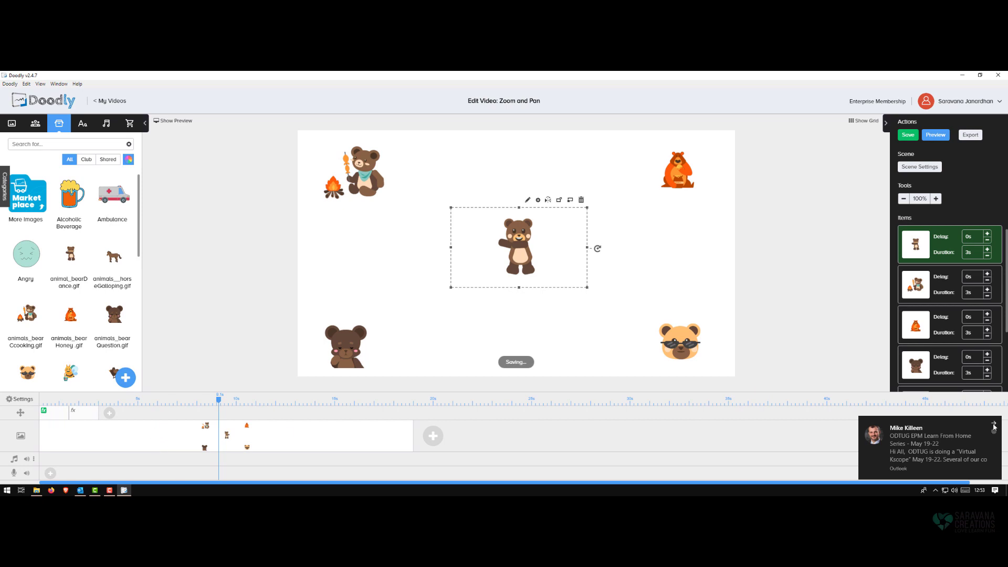
{"action": "left_click", "coordinate": [993, 426]}
{"action": "right_click", "coordinate": [96, 433]}
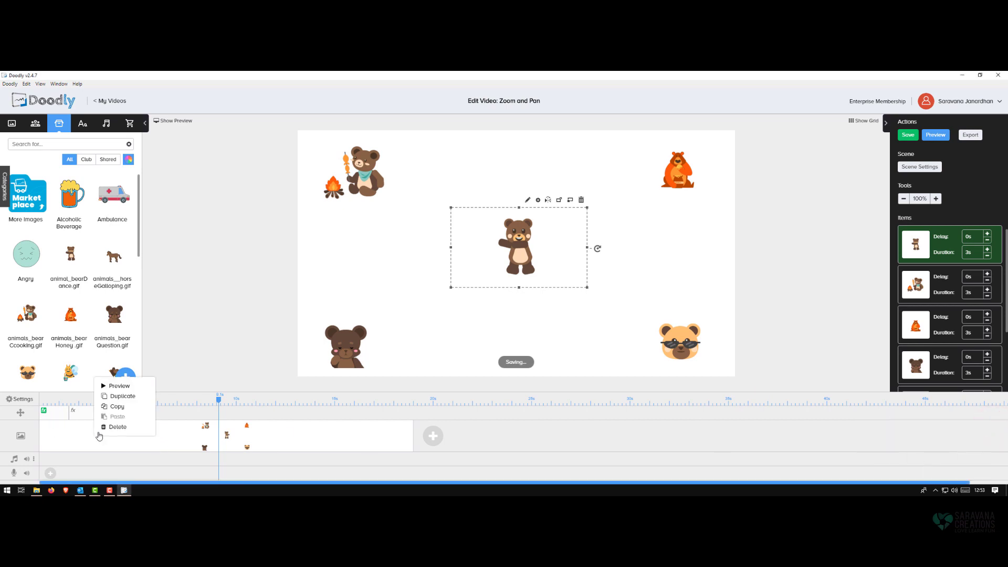
{"action": "left_click", "coordinate": [121, 387]}
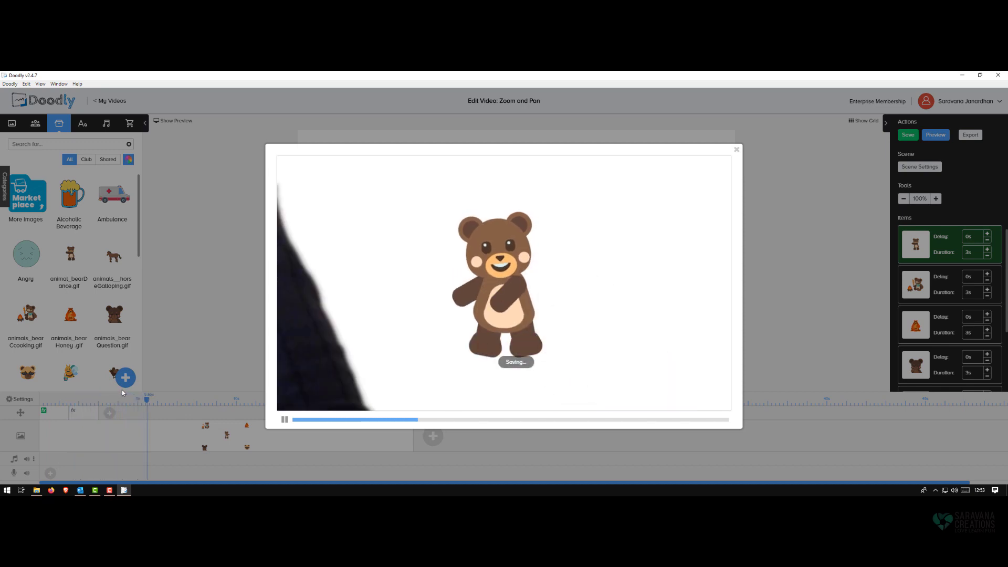
{"action": "left_click", "coordinate": [737, 150]}
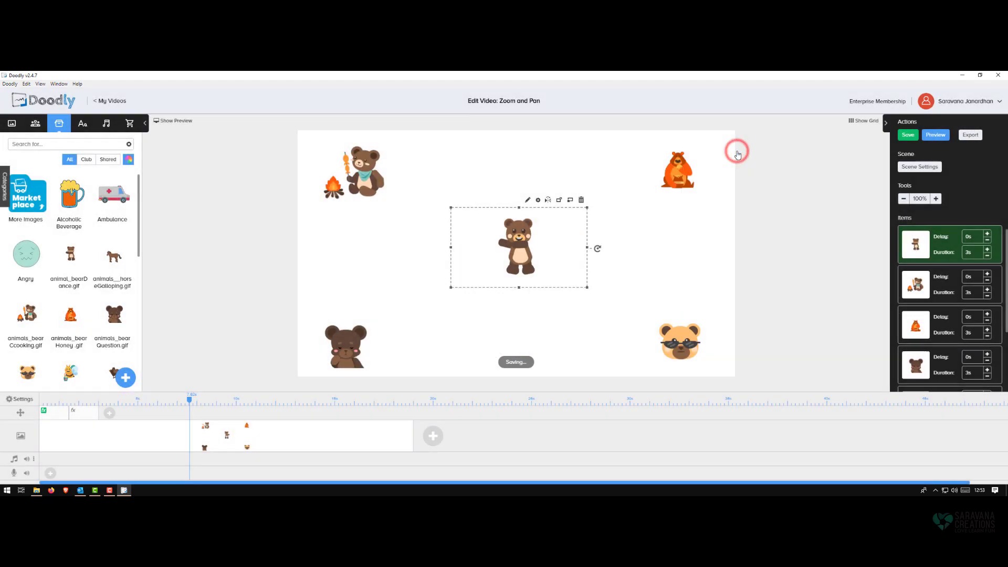
Step: Move the second effect's end frame onto the campfire cooking bear and apply it
{"action": "left_click", "coordinate": [109, 416]}
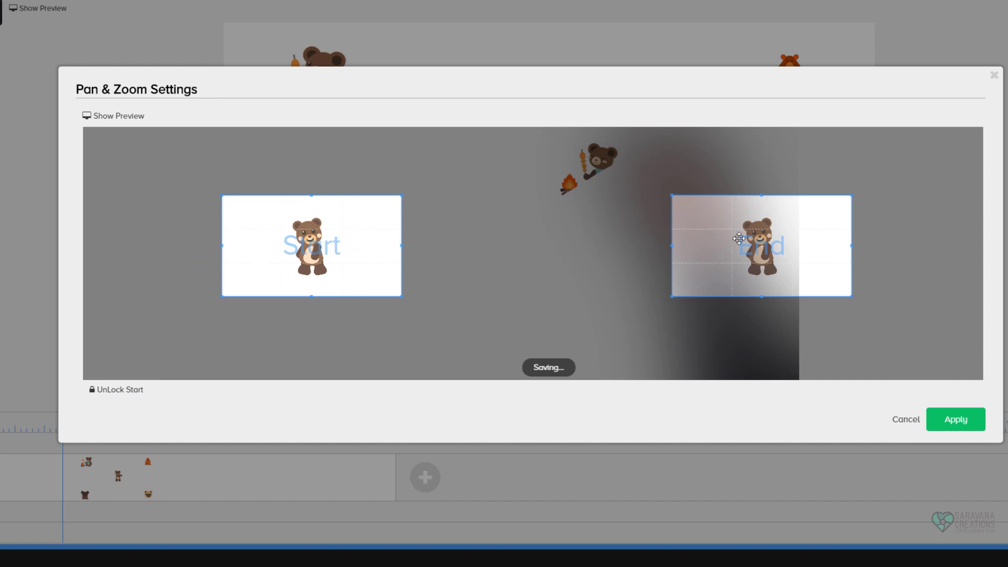
{"action": "left_click_drag", "start_coordinate": [754, 243], "coordinate": [591, 172]}
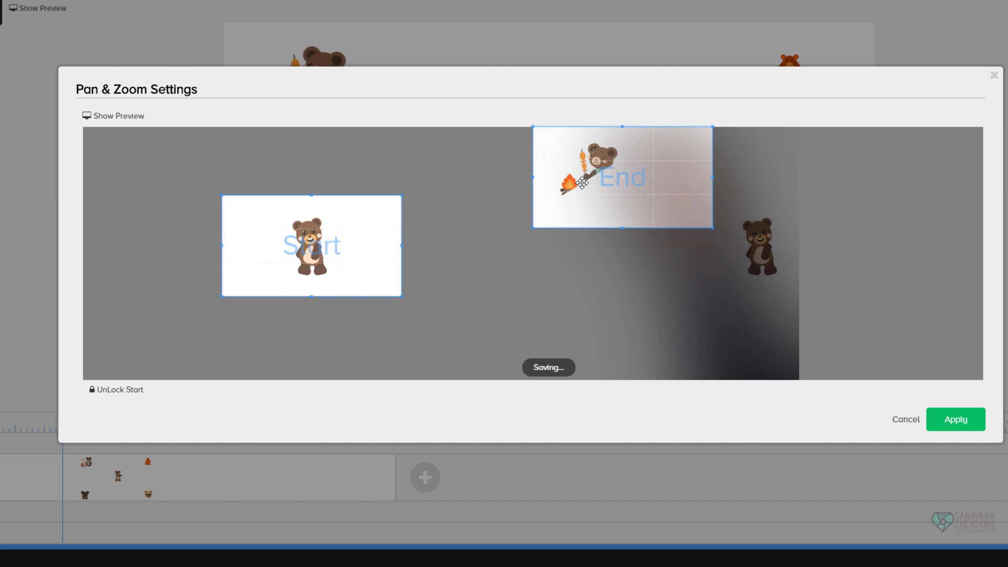
{"action": "left_click", "coordinate": [945, 424]}
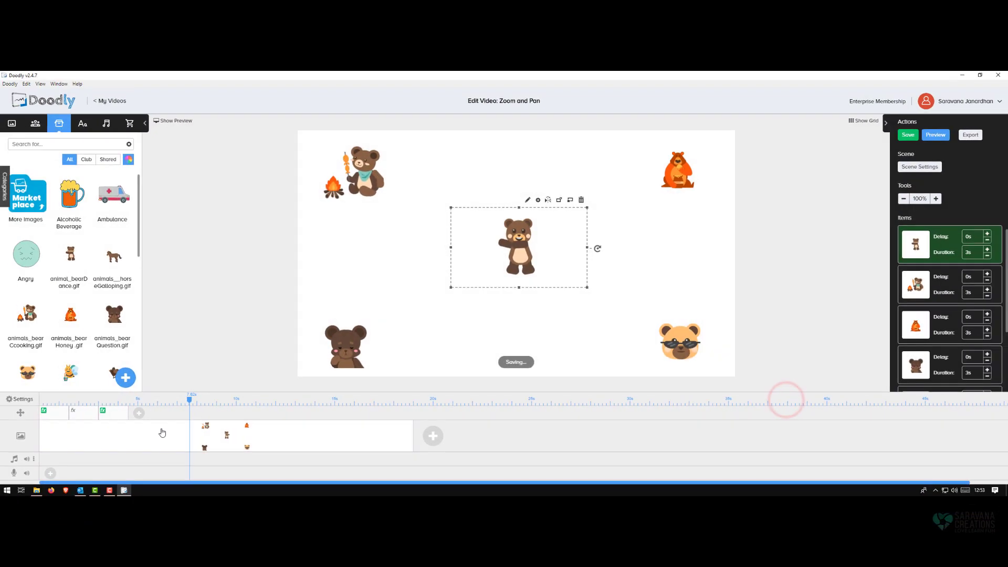
Step: Preview the scene, pause playback, and close the preview player
{"action": "right_click", "coordinate": [20, 476]}
{"action": "left_click", "coordinate": [181, 386]}
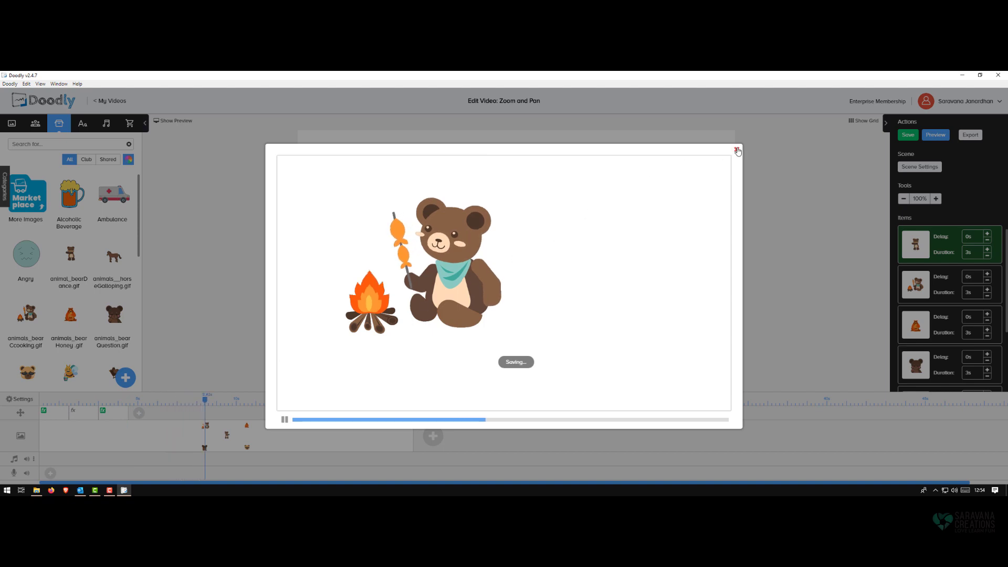
{"action": "left_click", "coordinate": [284, 421]}
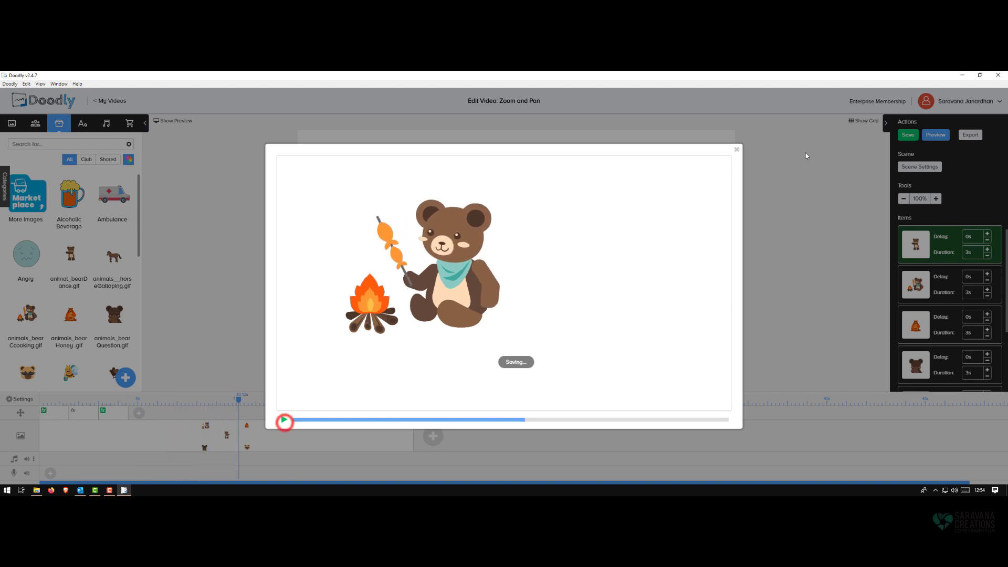
{"action": "left_click", "coordinate": [737, 152]}
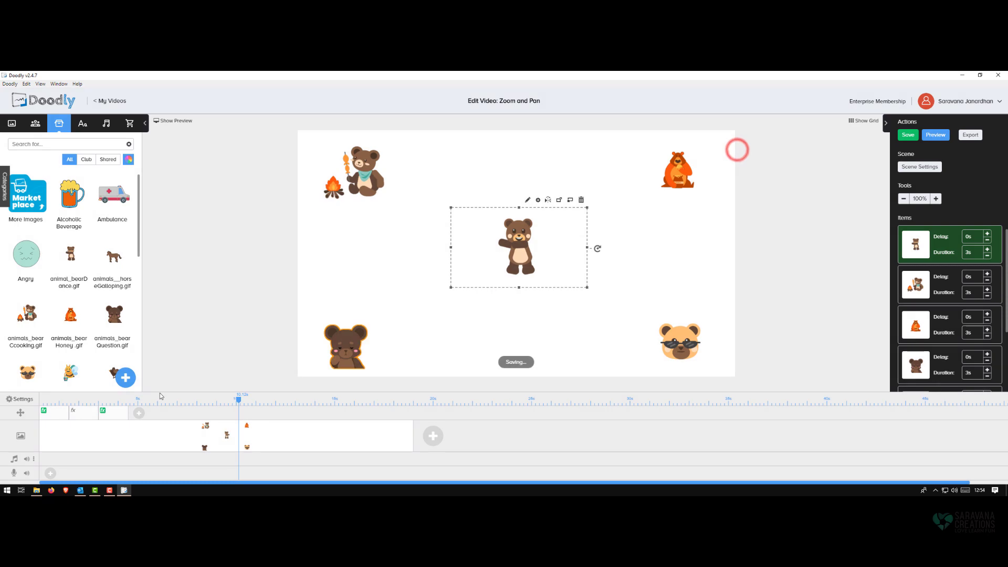
Step: Add a third camera move whose end frame sits on the top-right honey bear, and apply it
{"action": "left_click", "coordinate": [139, 415]}
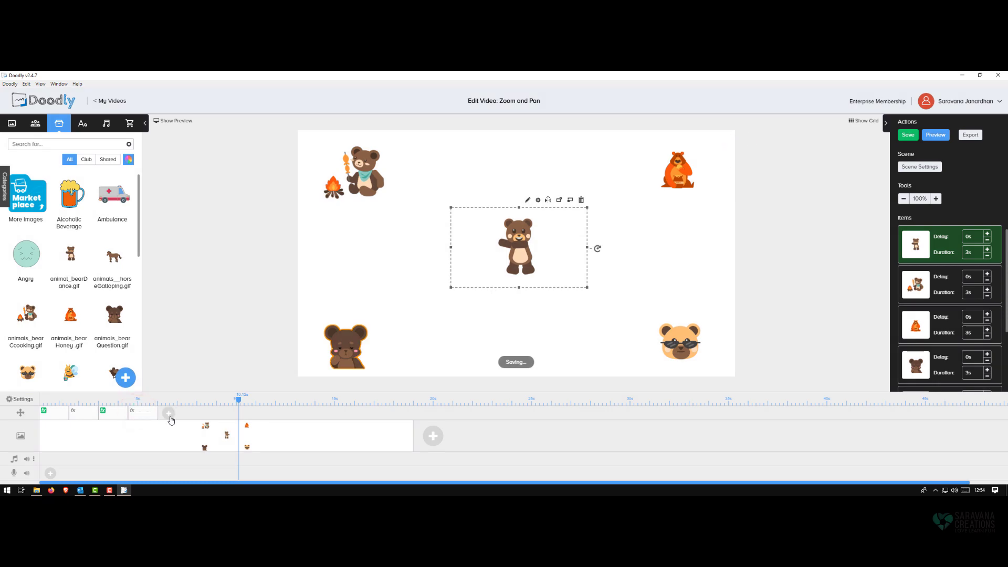
{"action": "left_click", "coordinate": [139, 414]}
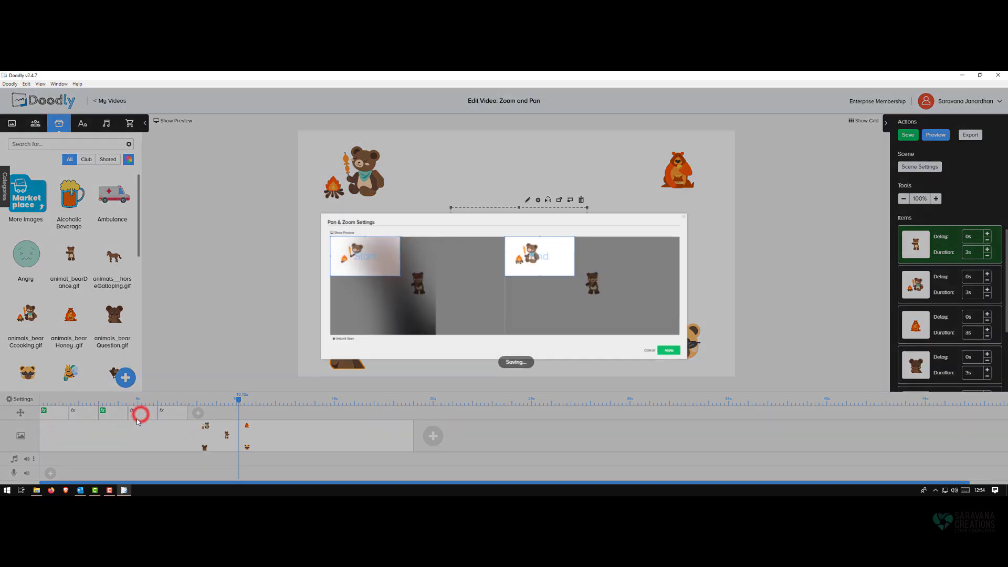
{"action": "left_click", "coordinate": [756, 397]}
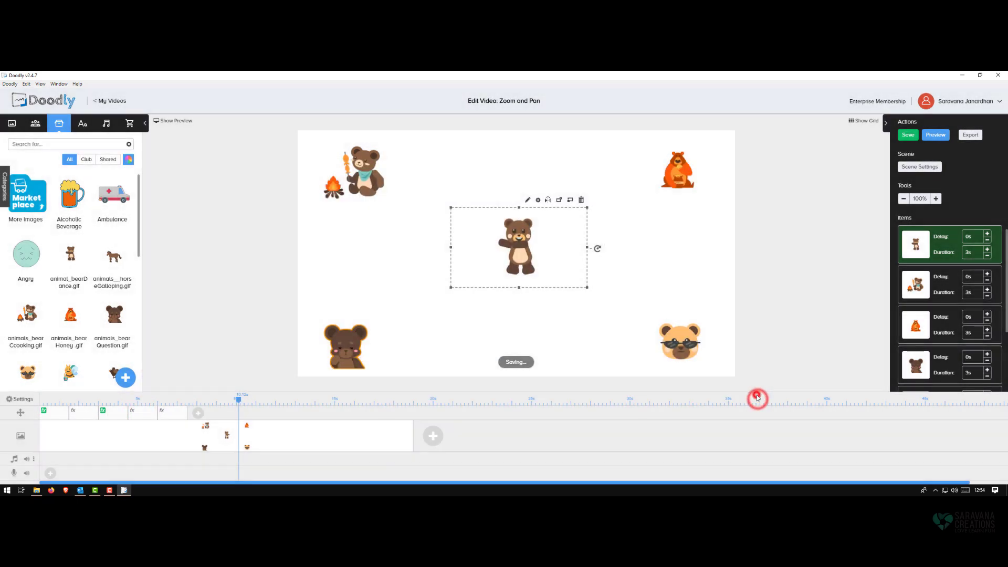
{"action": "left_click", "coordinate": [173, 417]}
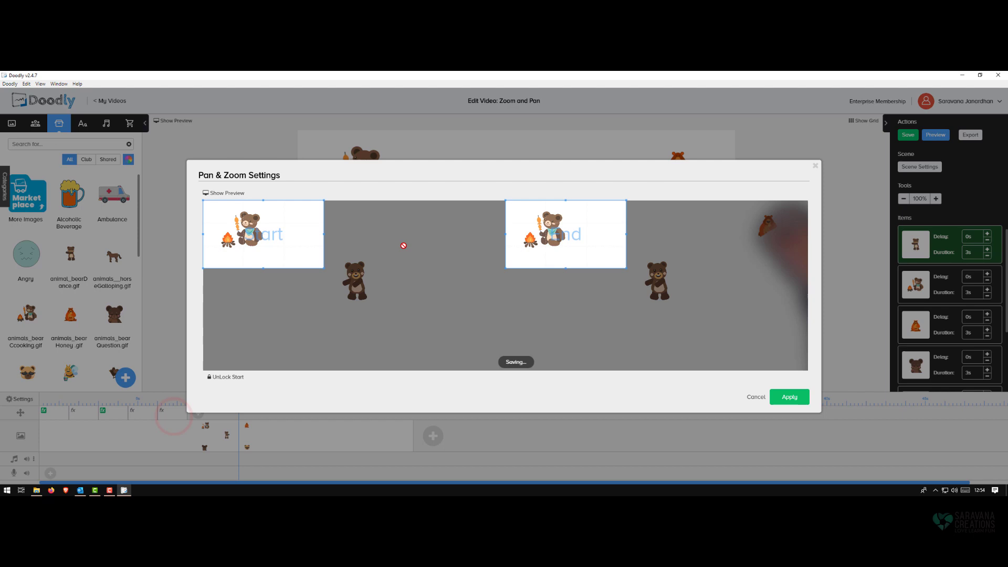
{"action": "left_click_drag", "start_coordinate": [533, 243], "coordinate": [742, 234]}
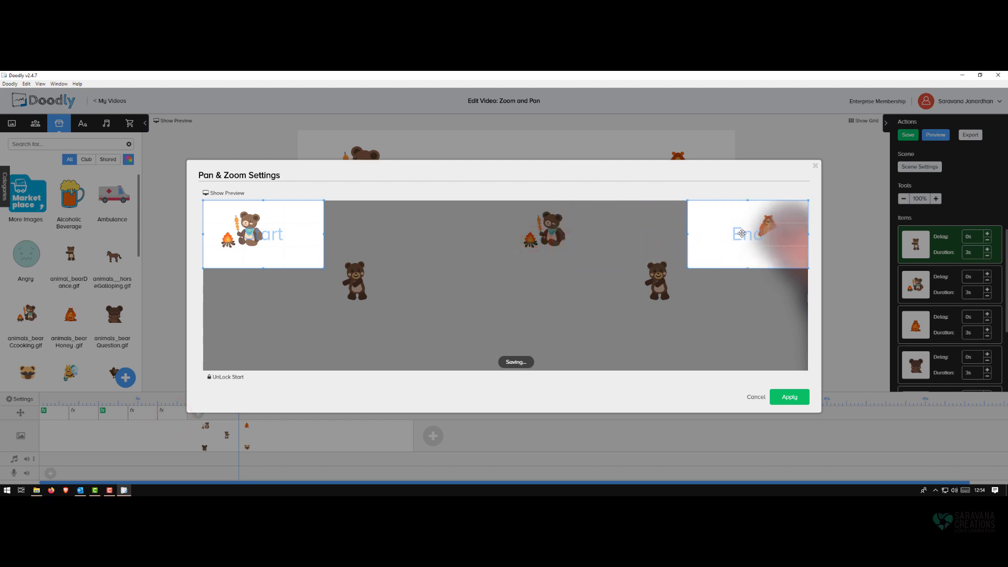
{"action": "left_click", "coordinate": [802, 400]}
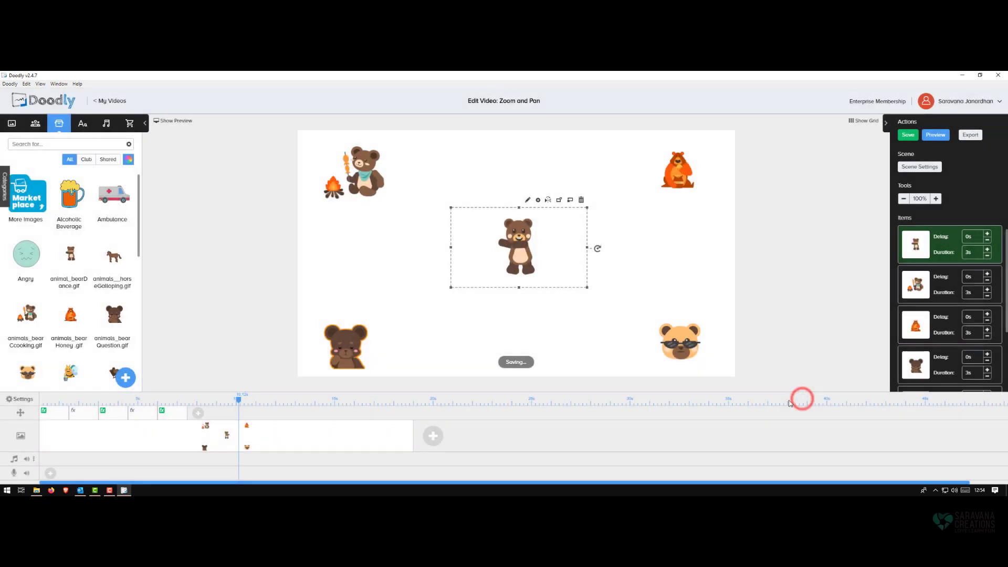
{"action": "right_click", "coordinate": [320, 445]}
{"action": "left_click", "coordinate": [340, 399]}
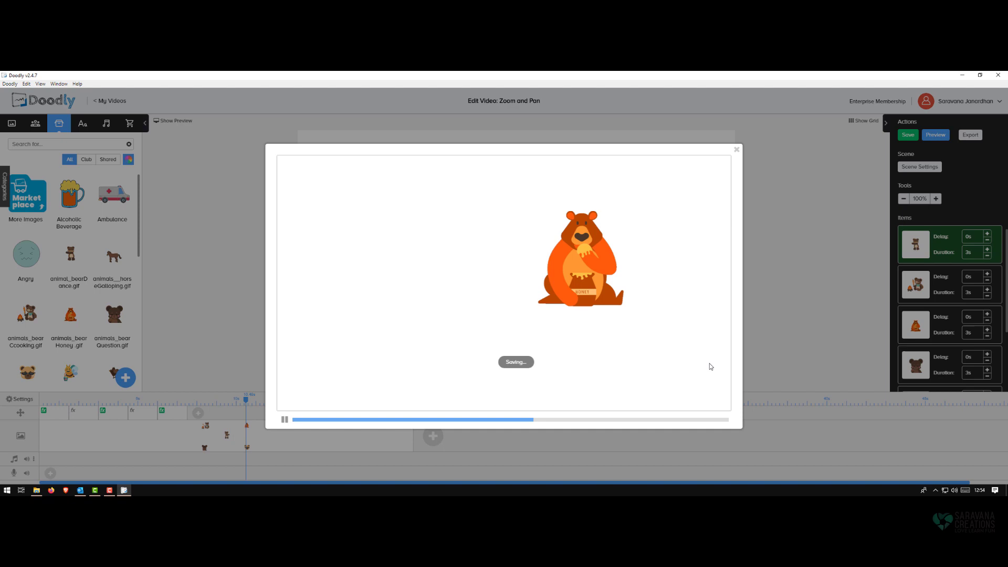
{"action": "left_click", "coordinate": [737, 150]}
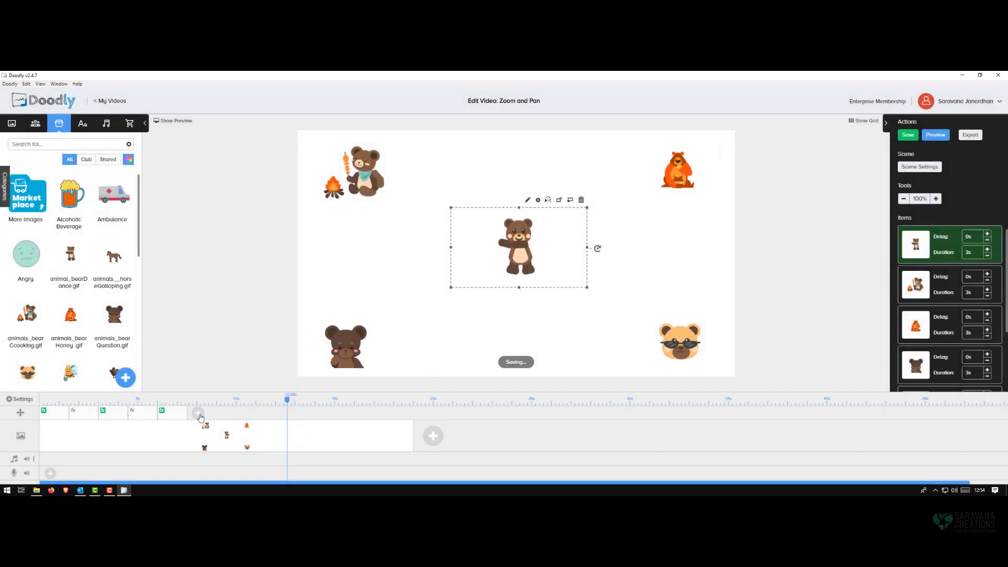
Step: Add a camera move panning from the honey bear down to the bottom-left bear
{"action": "left_click", "coordinate": [199, 415]}
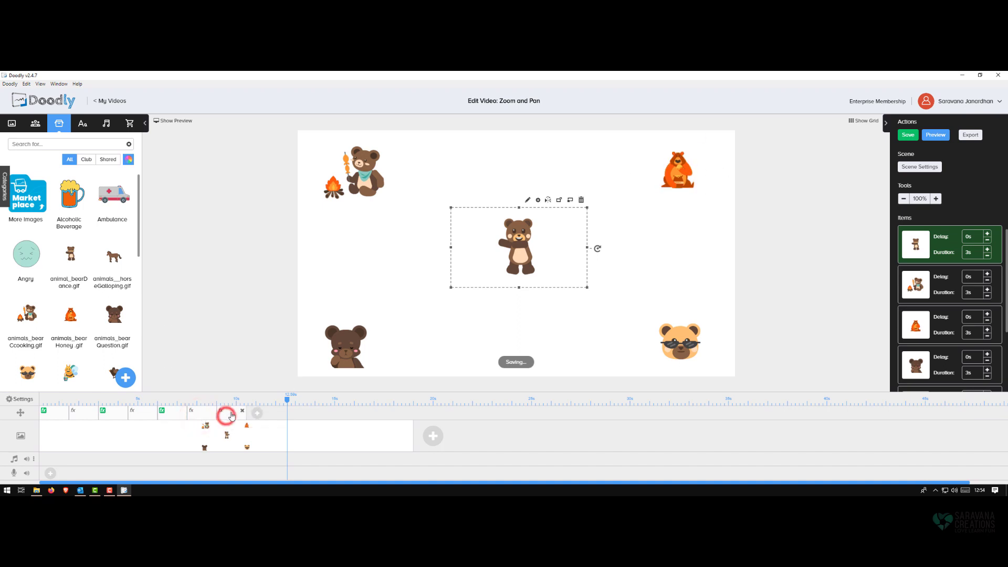
{"action": "left_click", "coordinate": [231, 416]}
{"action": "left_click_drag", "start_coordinate": [735, 236], "coordinate": [584, 363]}
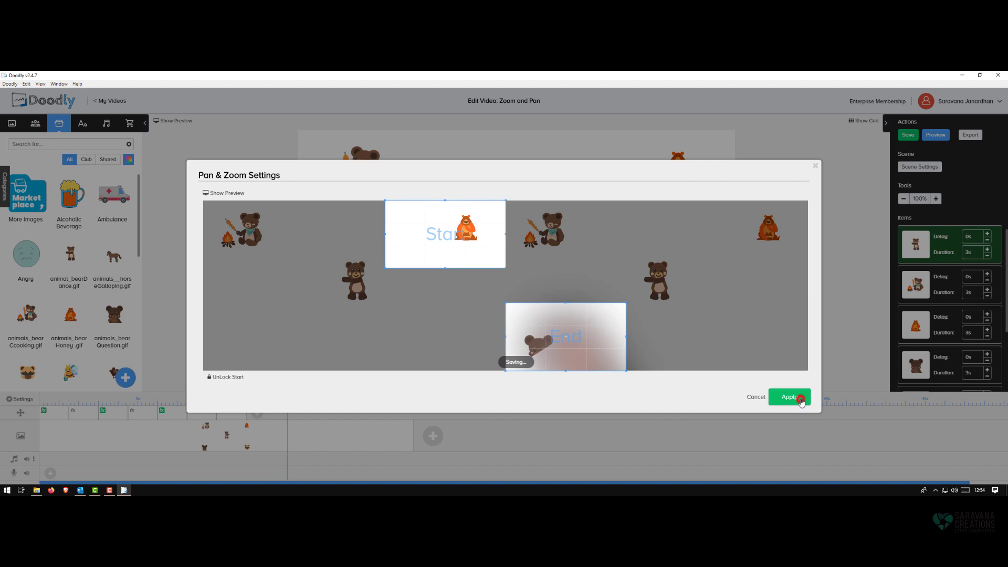
{"action": "left_click", "coordinate": [800, 399]}
Step: Add another camera move panning across to the sunglasses bear at bottom-right
{"action": "left_click", "coordinate": [257, 414]}
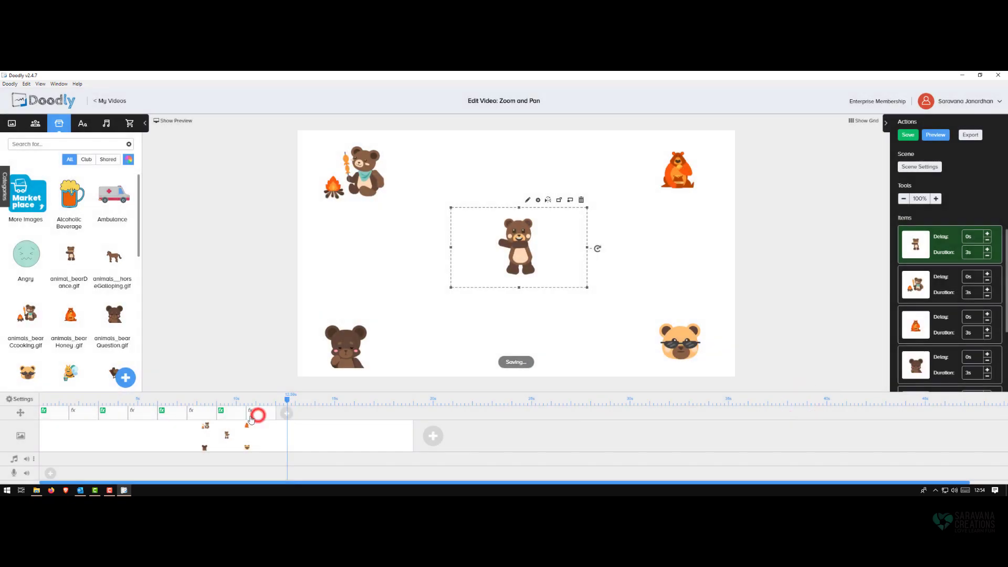
{"action": "left_click", "coordinate": [286, 416]}
{"action": "left_click", "coordinate": [296, 412]}
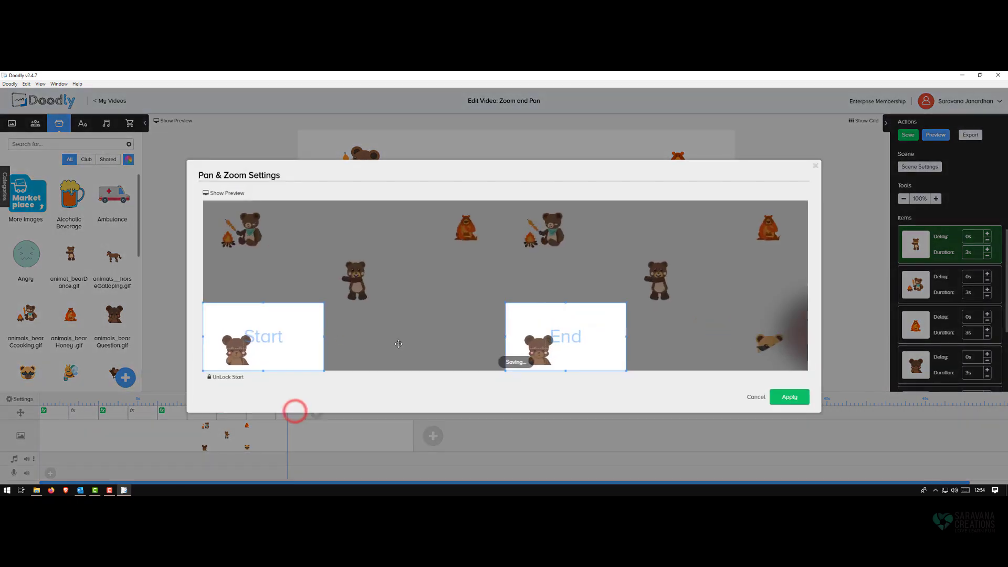
{"action": "left_click_drag", "start_coordinate": [546, 349], "coordinate": [761, 362]}
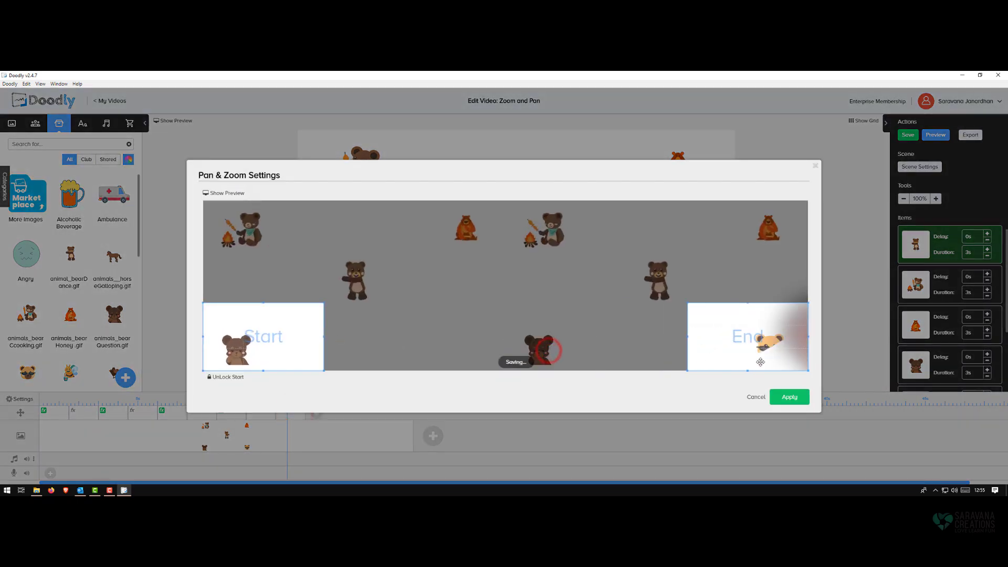
{"action": "left_click", "coordinate": [803, 402]}
{"action": "right_click", "coordinate": [336, 420]}
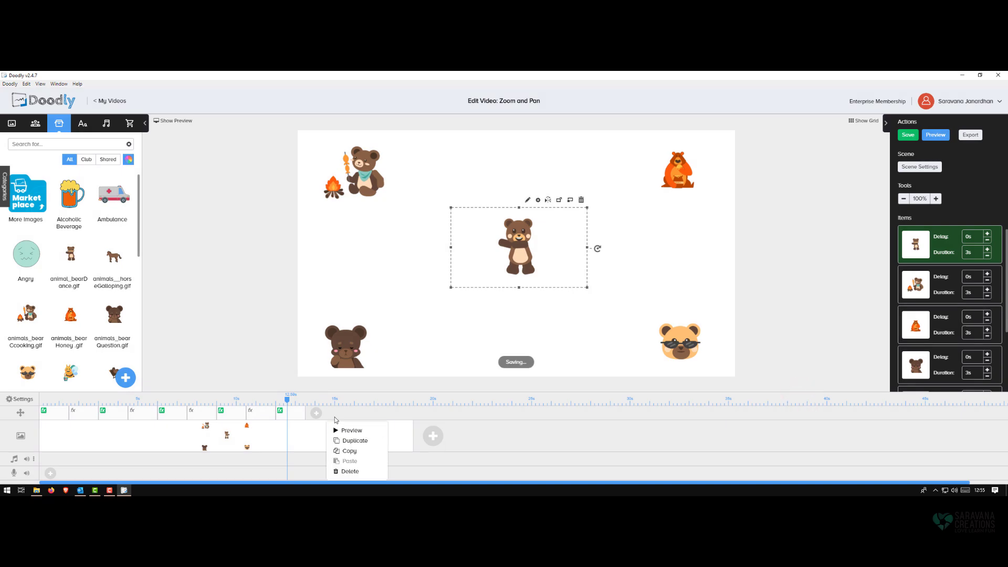
Step: Preview the whole camera chain through to the sunglasses bear, then close the player
{"action": "left_click", "coordinate": [339, 429]}
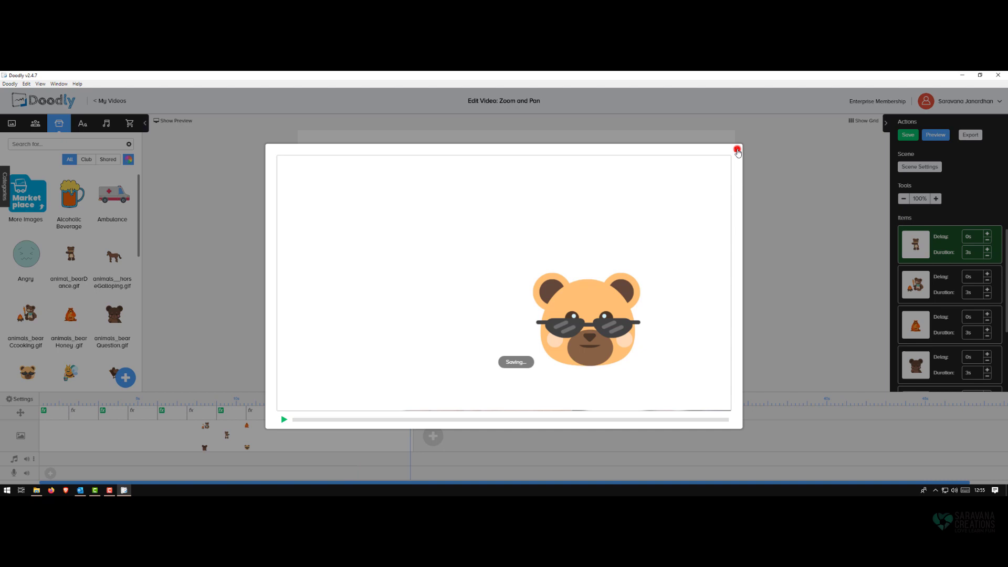
{"action": "left_click", "coordinate": [737, 151]}
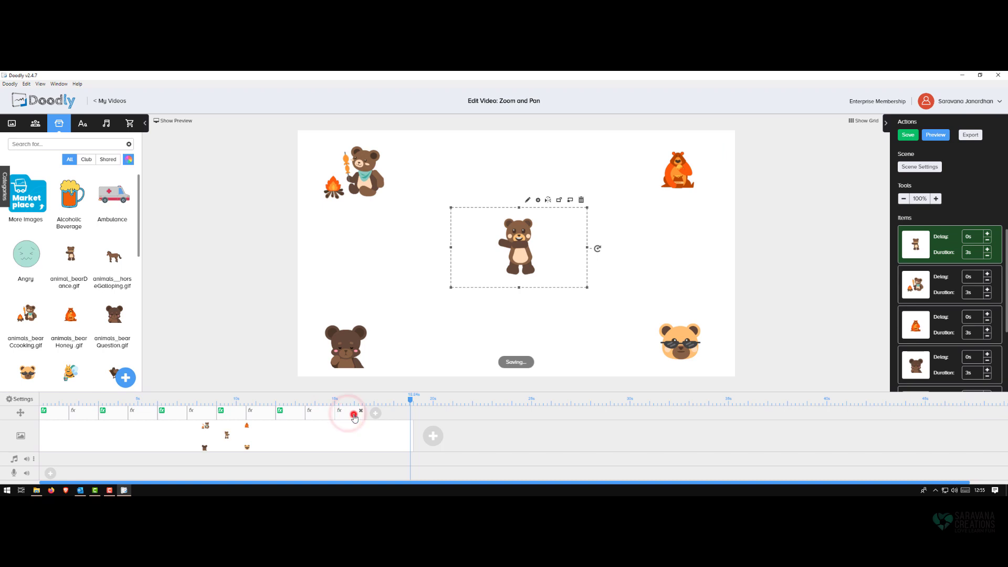
Step: Enlarge the last camera move's end frame to cover the whole scene and apply it
{"action": "double_click", "coordinate": [347, 414]}
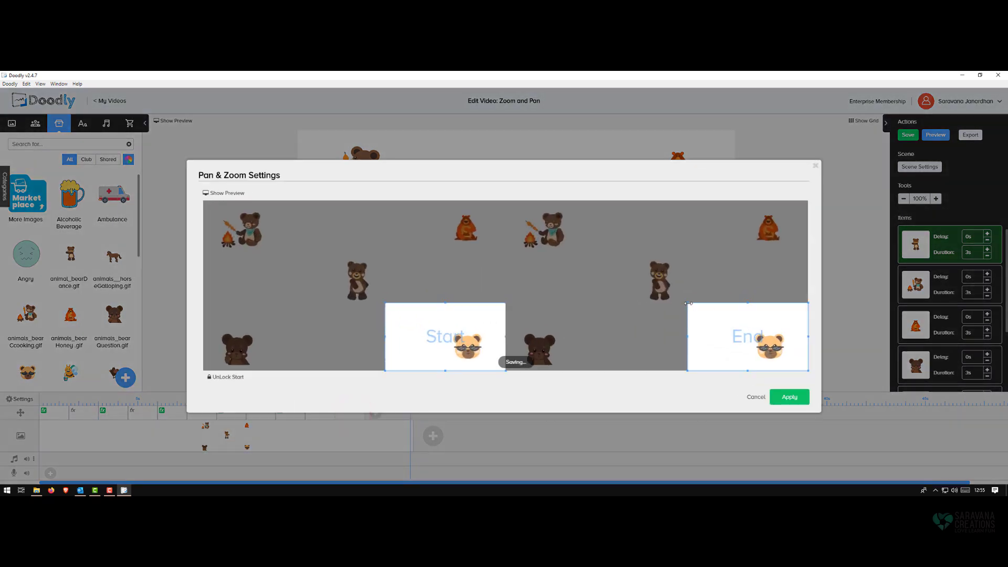
{"action": "left_click_drag", "start_coordinate": [688, 303], "coordinate": [425, 198]}
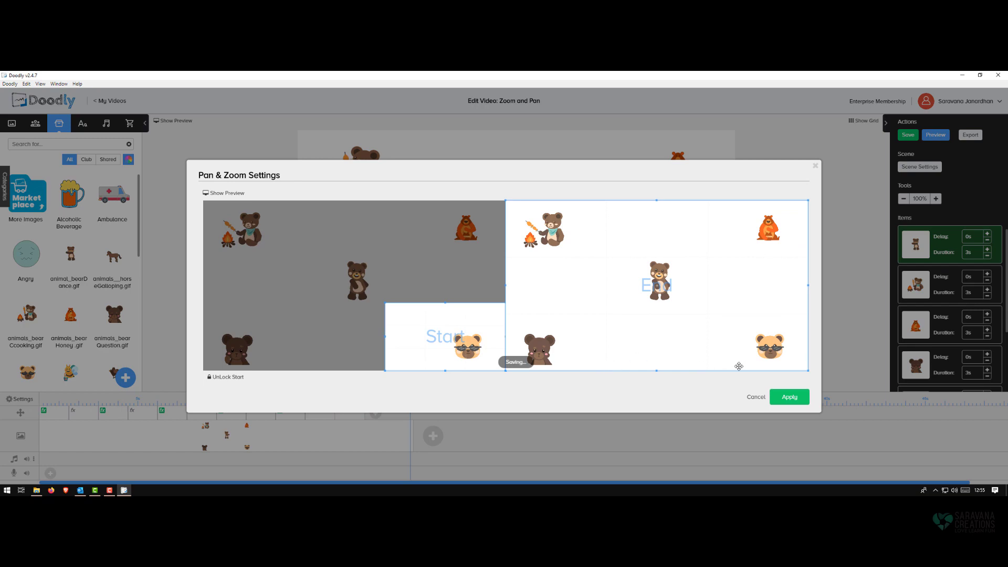
{"action": "left_click", "coordinate": [800, 402]}
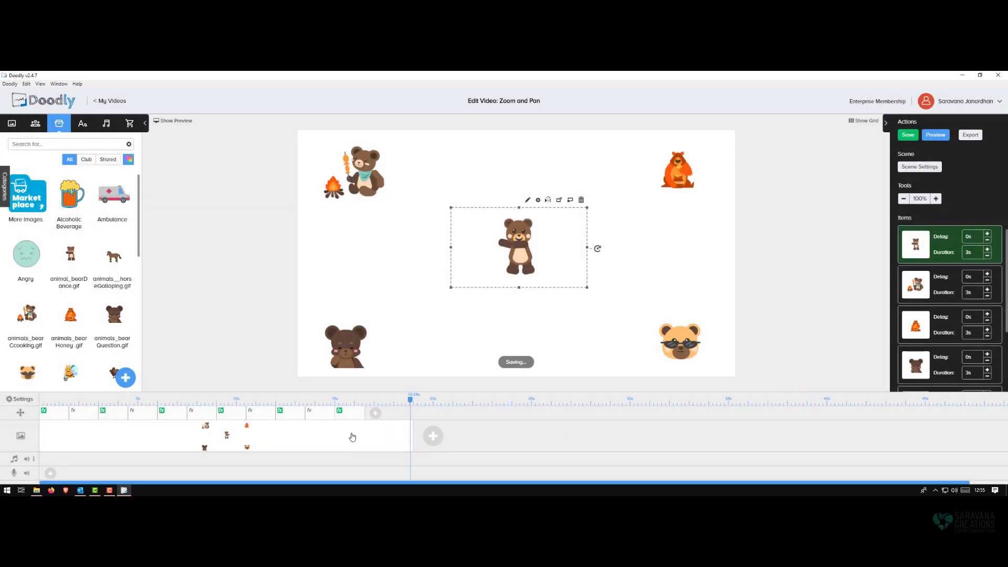
{"action": "right_click", "coordinate": [351, 438]}
{"action": "left_click", "coordinate": [373, 387]}
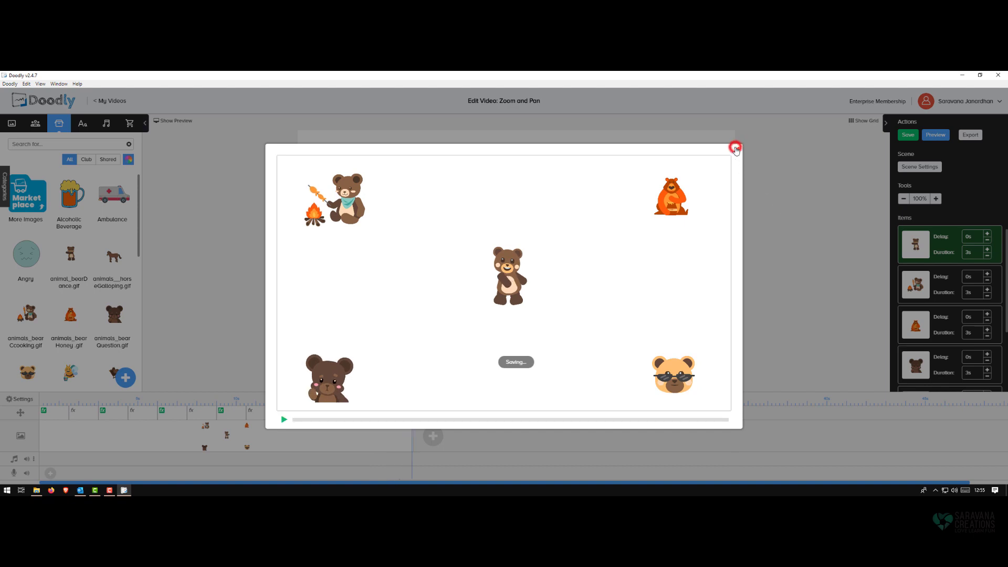
{"action": "left_click", "coordinate": [736, 149]}
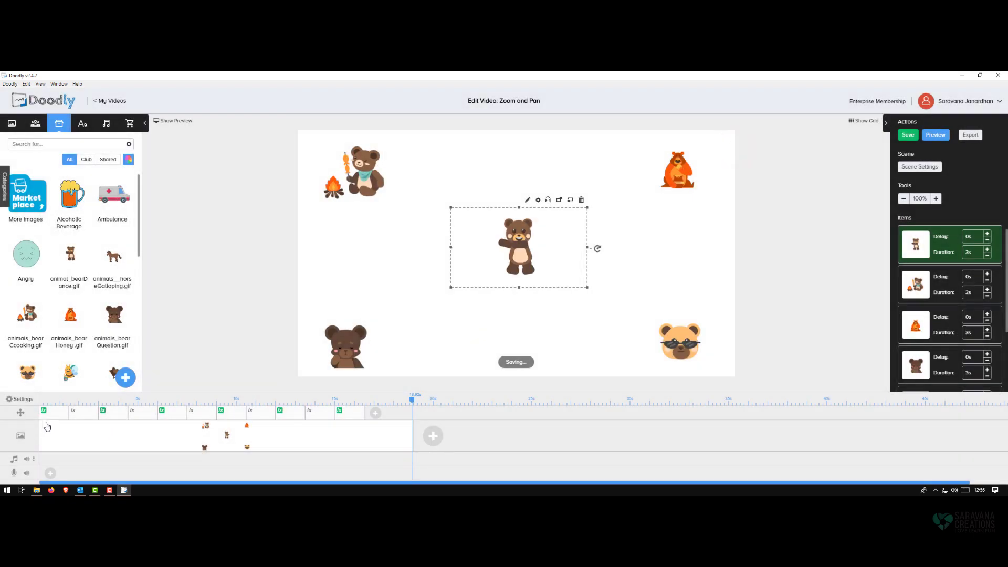
{"action": "mouse_move", "coordinate": [49, 421]}
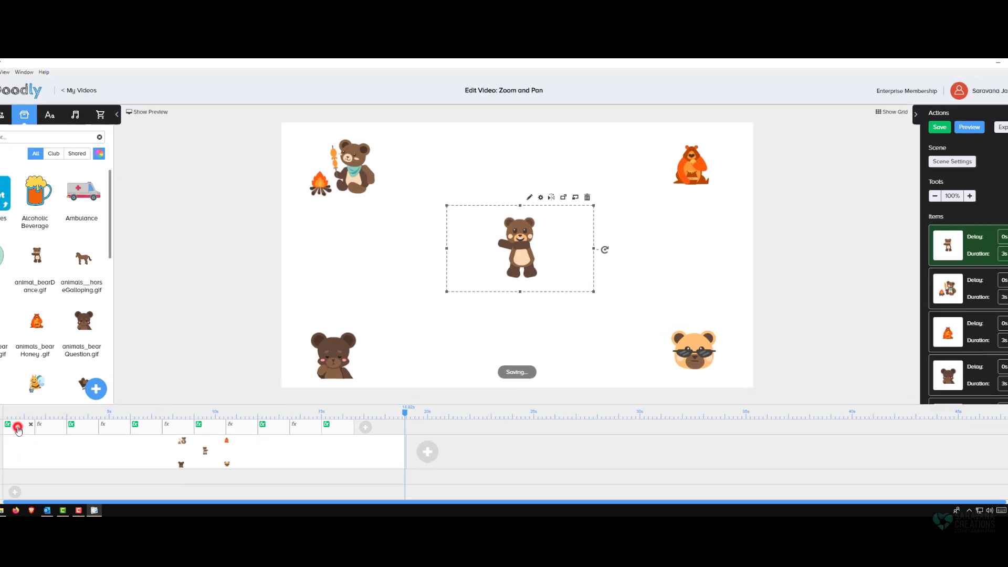
{"action": "left_click", "coordinate": [53, 417]}
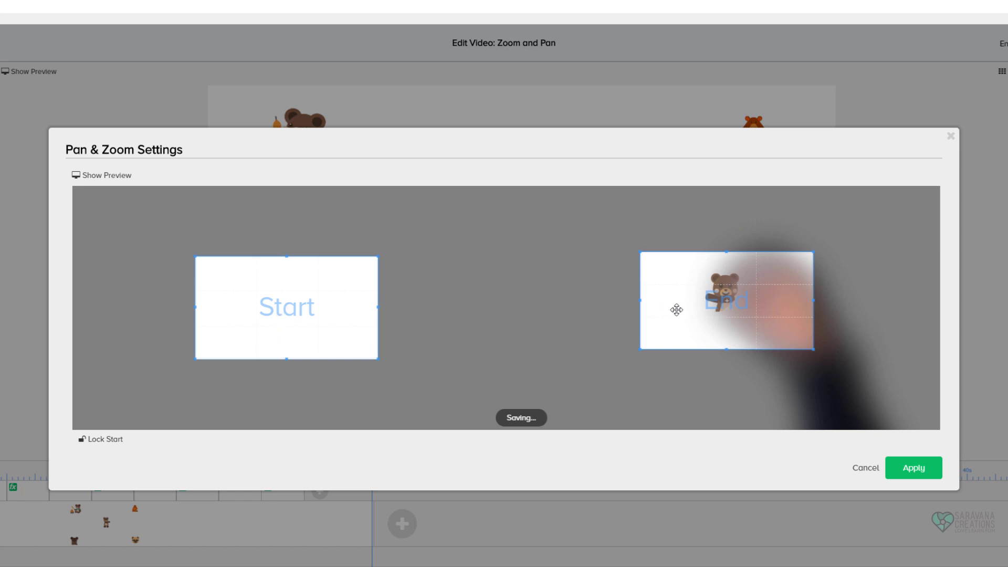
{"action": "left_click", "coordinate": [855, 469]}
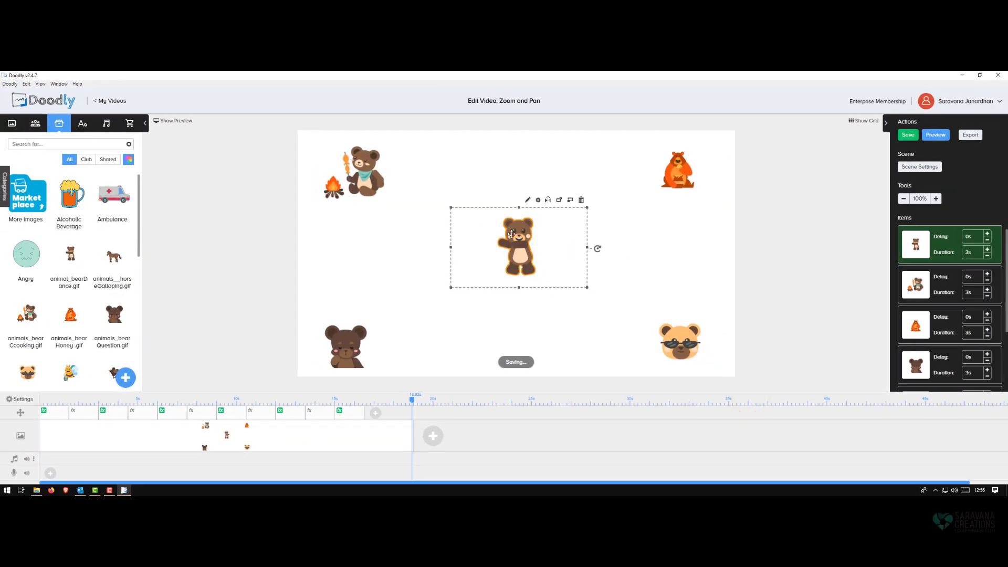
{"action": "left_click", "coordinate": [83, 417]}
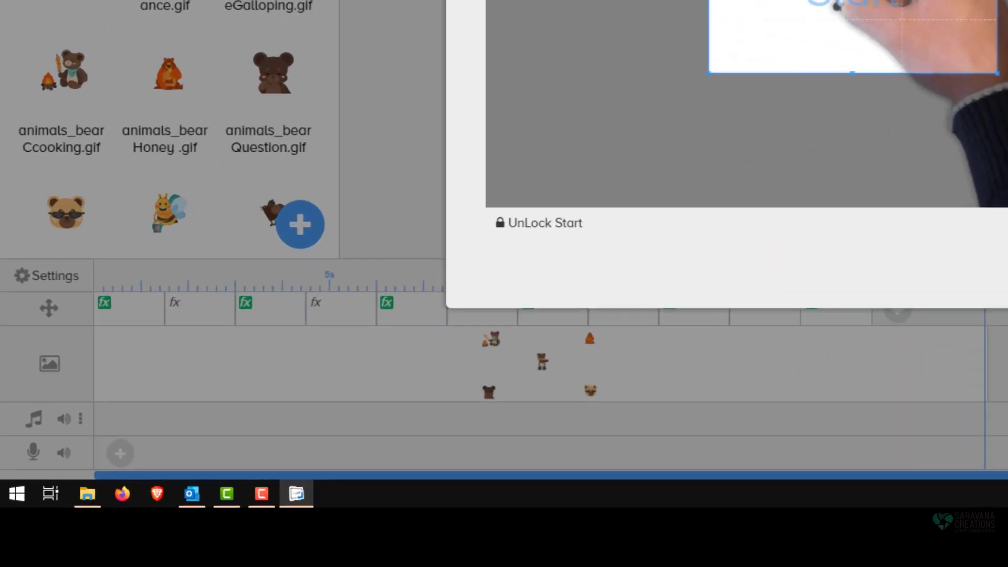
{"action": "left_click", "coordinate": [748, 400]}
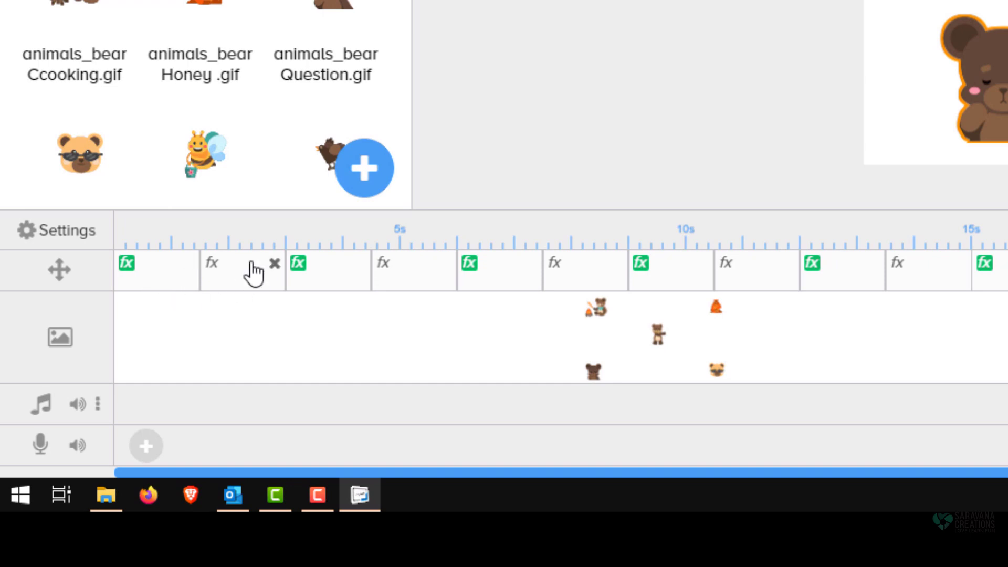
{"action": "left_click", "coordinate": [328, 289]}
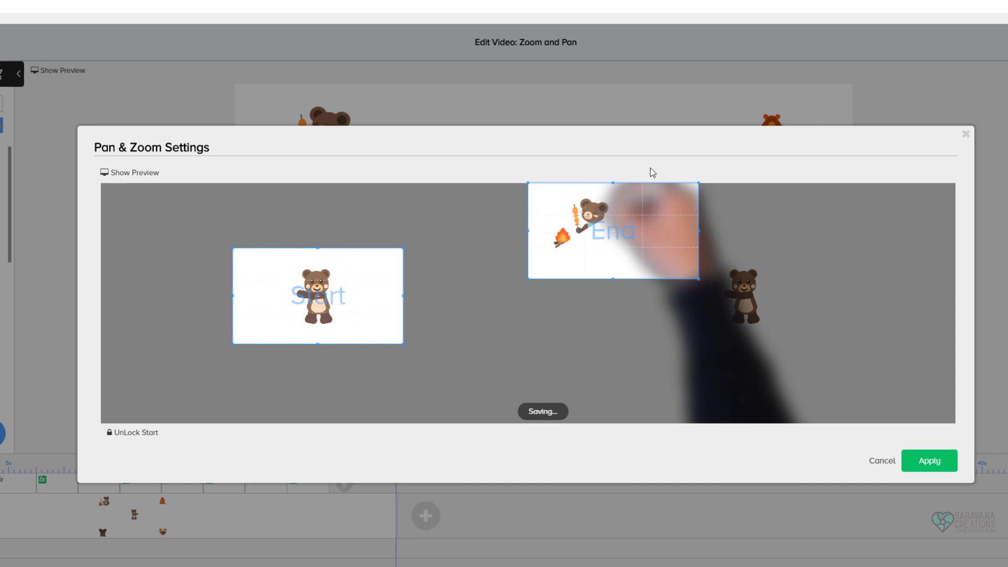
{"action": "left_click", "coordinate": [882, 462]}
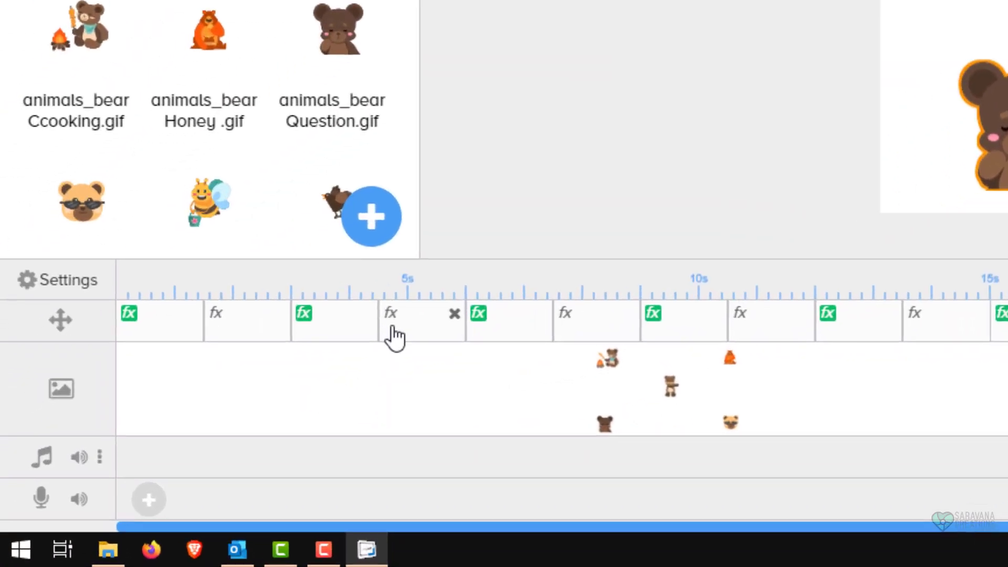
{"action": "left_click", "coordinate": [172, 486]}
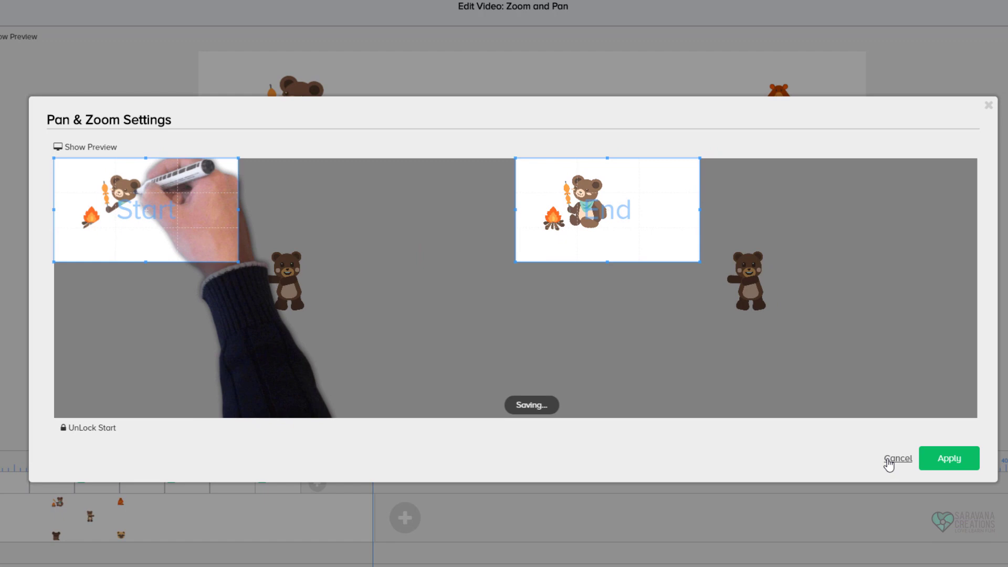
{"action": "left_click", "coordinate": [888, 464]}
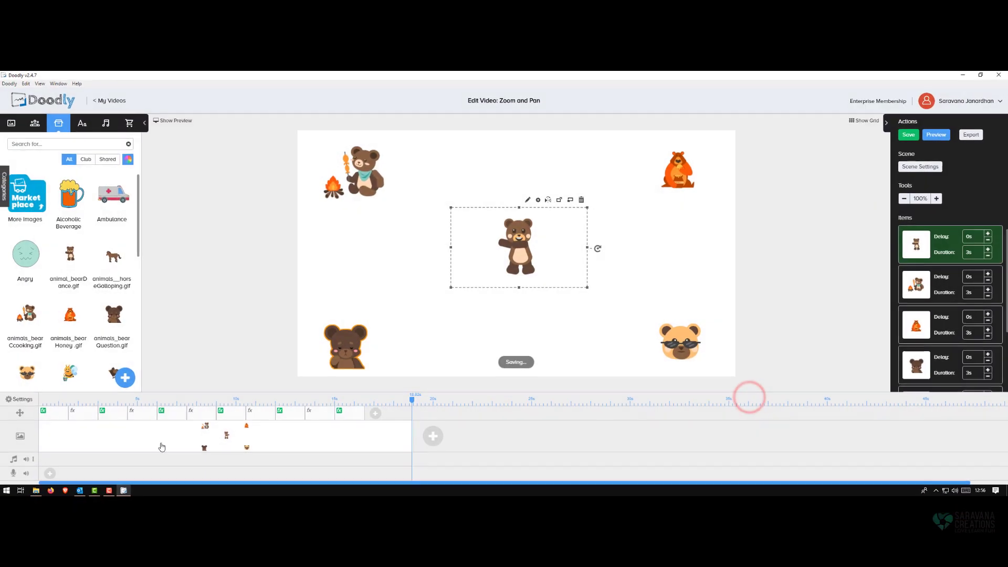
{"action": "left_click", "coordinate": [174, 419]}
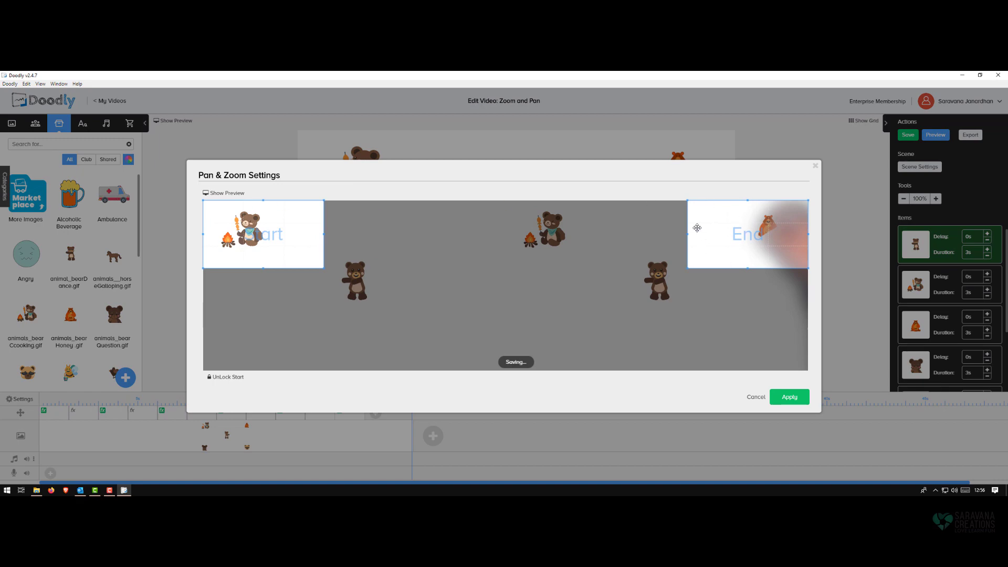
{"action": "left_click", "coordinate": [756, 397]}
{"action": "left_click", "coordinate": [192, 413]}
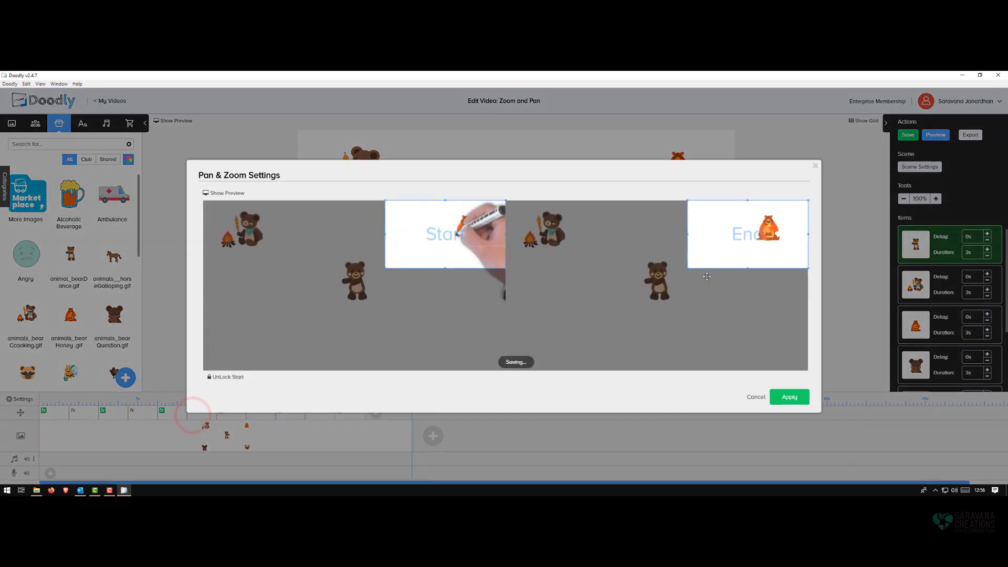
{"action": "left_click", "coordinate": [754, 397]}
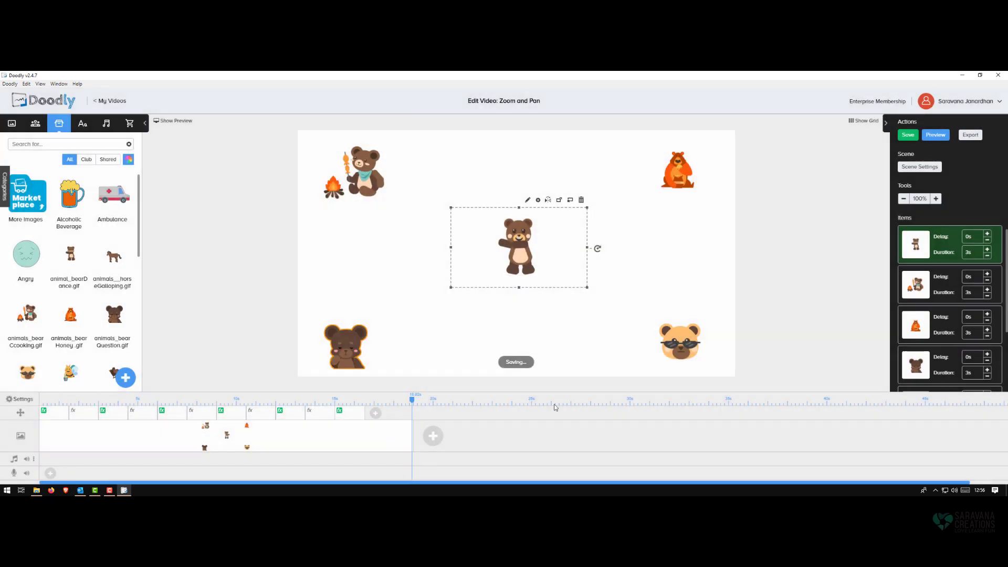
{"action": "left_click", "coordinate": [227, 413]}
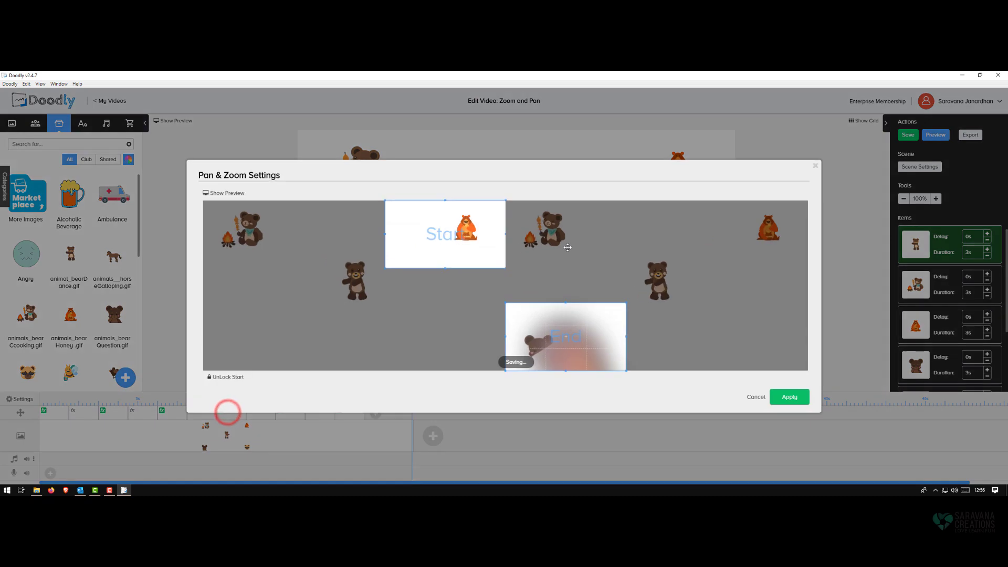
{"action": "left_click", "coordinate": [750, 398]}
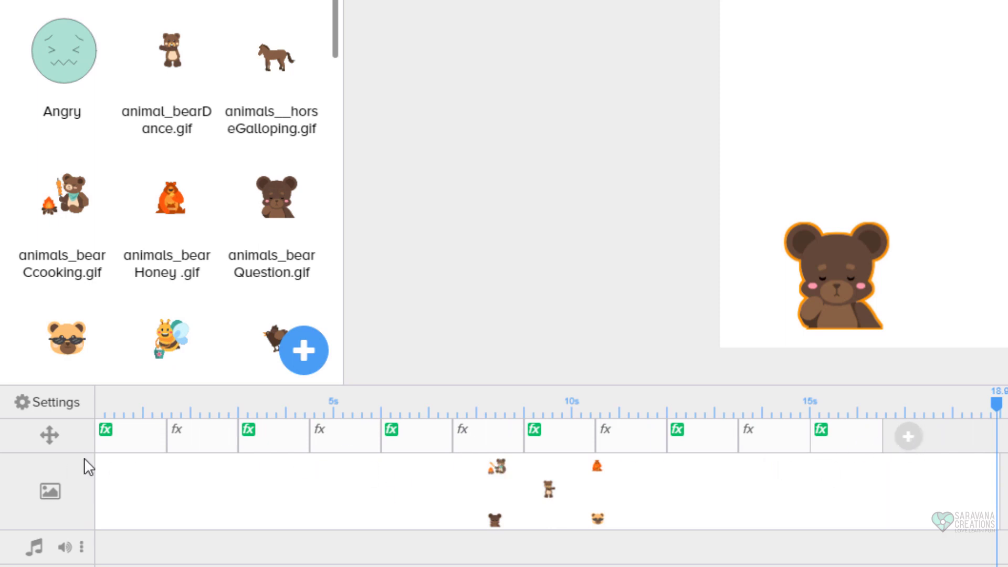
Step: Lengthen the last pan-zoom transition and move it earlier on the camera track
{"action": "left_click", "coordinate": [166, 447]}
{"action": "left_click_drag", "start_coordinate": [882, 447], "coordinate": [905, 440]}
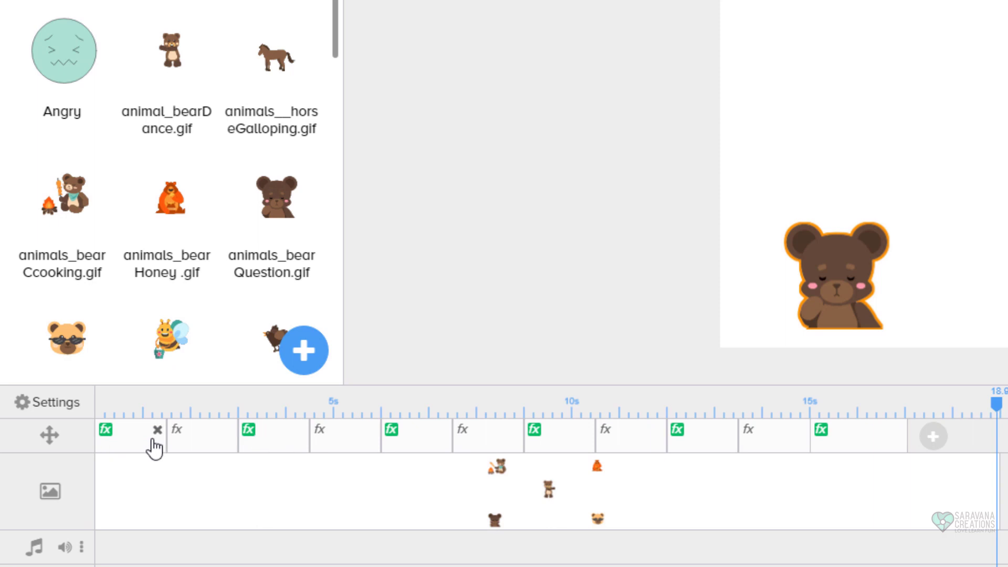
{"action": "left_click_drag", "start_coordinate": [855, 433], "coordinate": [874, 433]}
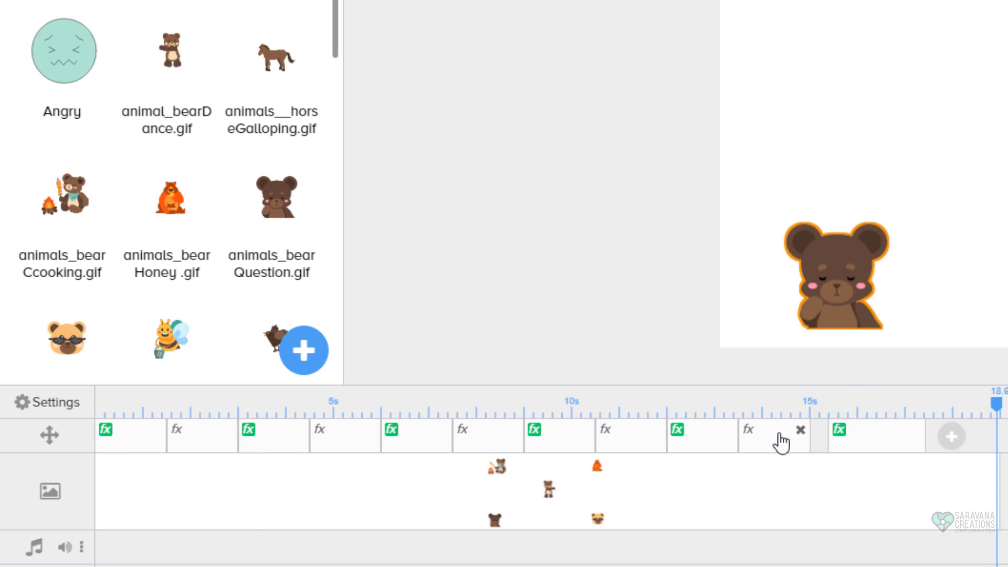
{"action": "left_click", "coordinate": [778, 434]}
Step: Shift the other transitions into the open slots so a plain effect fills the gap near 11 s
{"action": "left_click_drag", "start_coordinate": [785, 433], "coordinate": [796, 433]}
{"action": "left_click", "coordinate": [740, 430]}
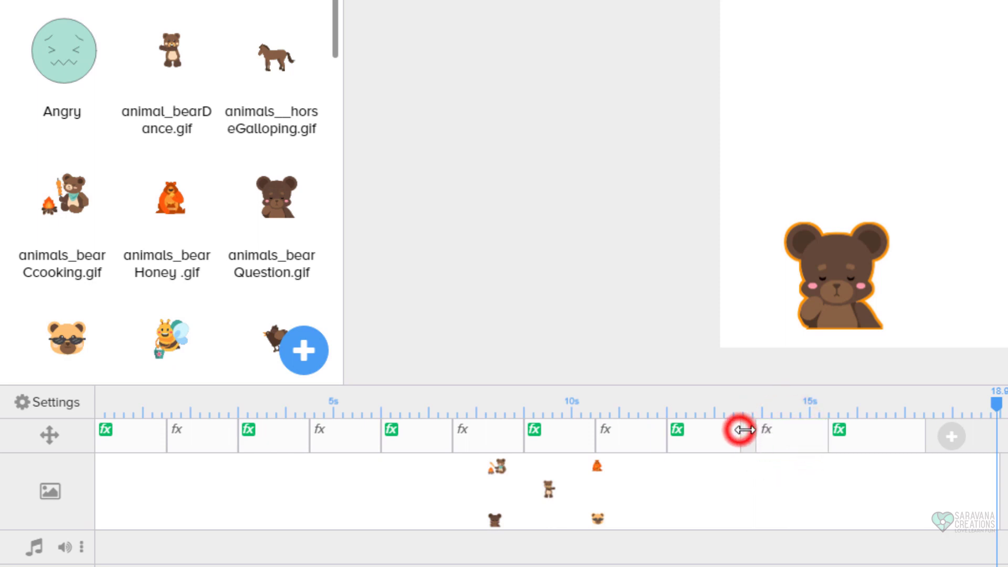
{"action": "left_click_drag", "start_coordinate": [700, 441], "coordinate": [703, 444]}
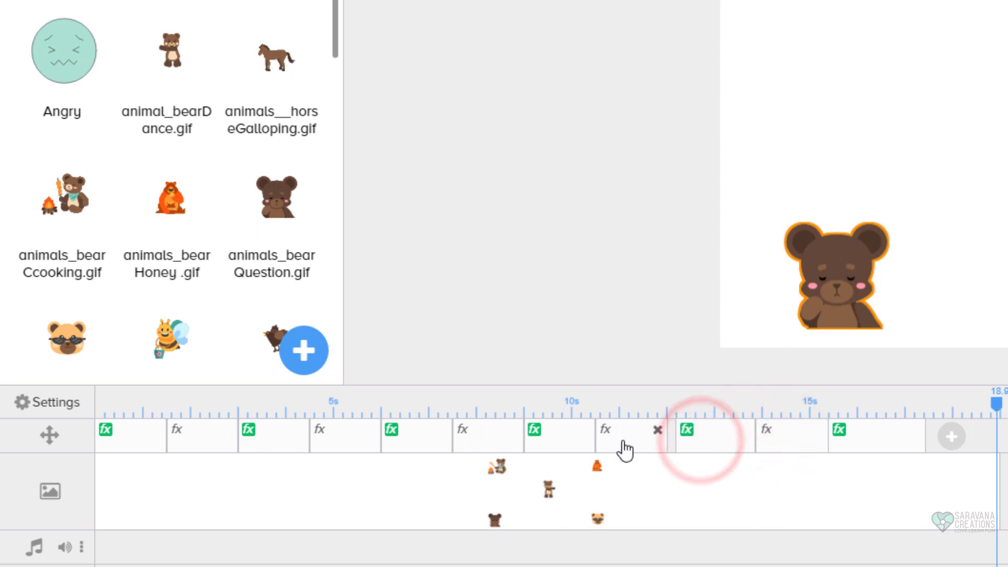
{"action": "left_click", "coordinate": [623, 440]}
{"action": "left_click", "coordinate": [620, 439]}
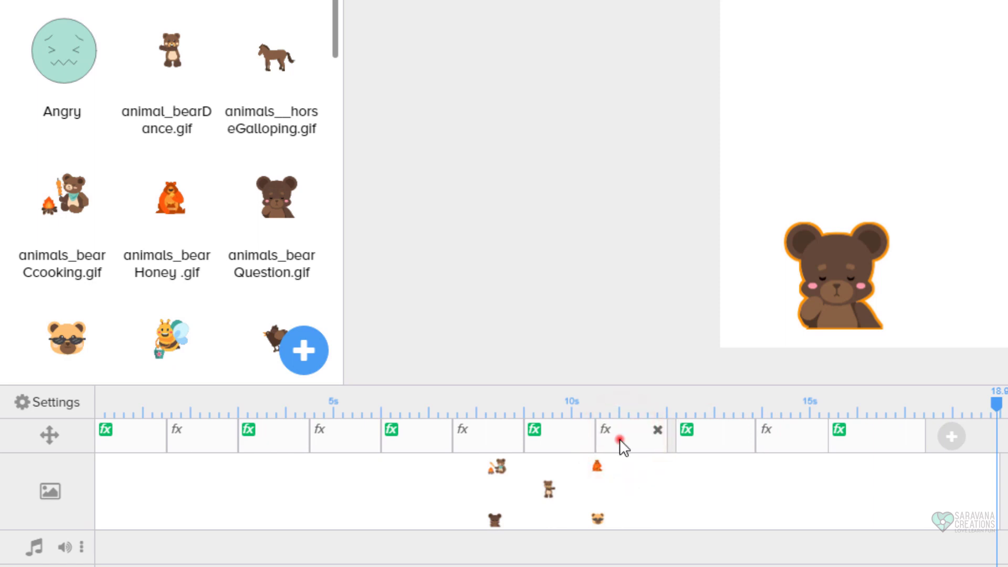
{"action": "left_click_drag", "start_coordinate": [620, 439], "coordinate": [625, 440]}
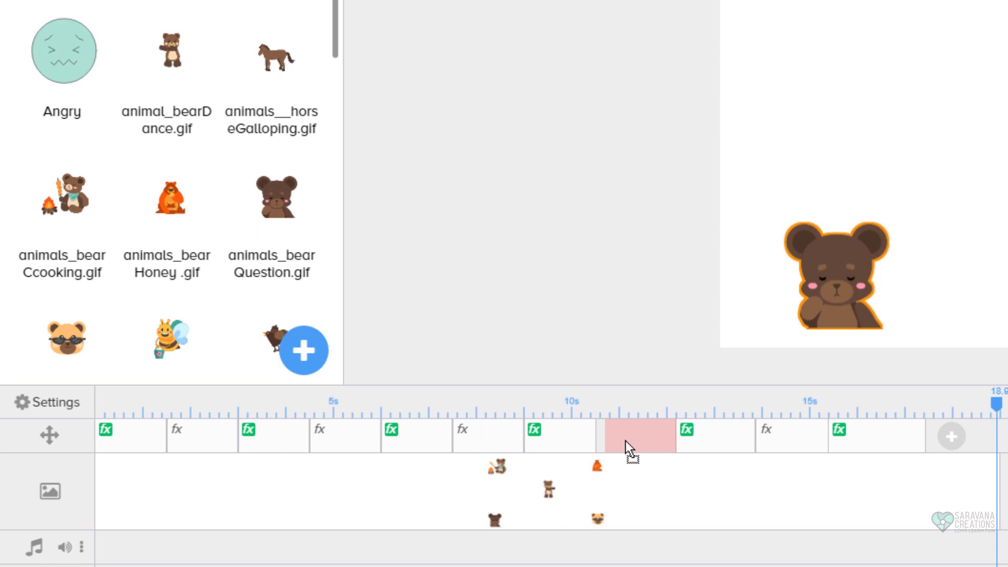
{"action": "left_click_drag", "start_coordinate": [625, 440], "coordinate": [623, 440]}
{"action": "left_click", "coordinate": [595, 441]}
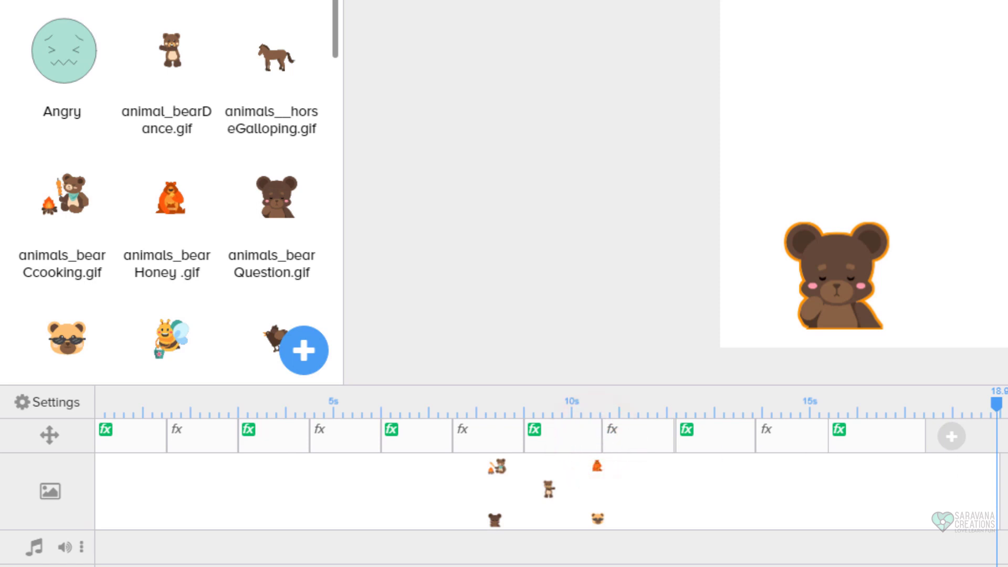
Step: Lengthen the centre bear's draw duration to 3.25s, keeping the campfire and orange bears at 3s
{"action": "left_click", "coordinate": [840, 499]}
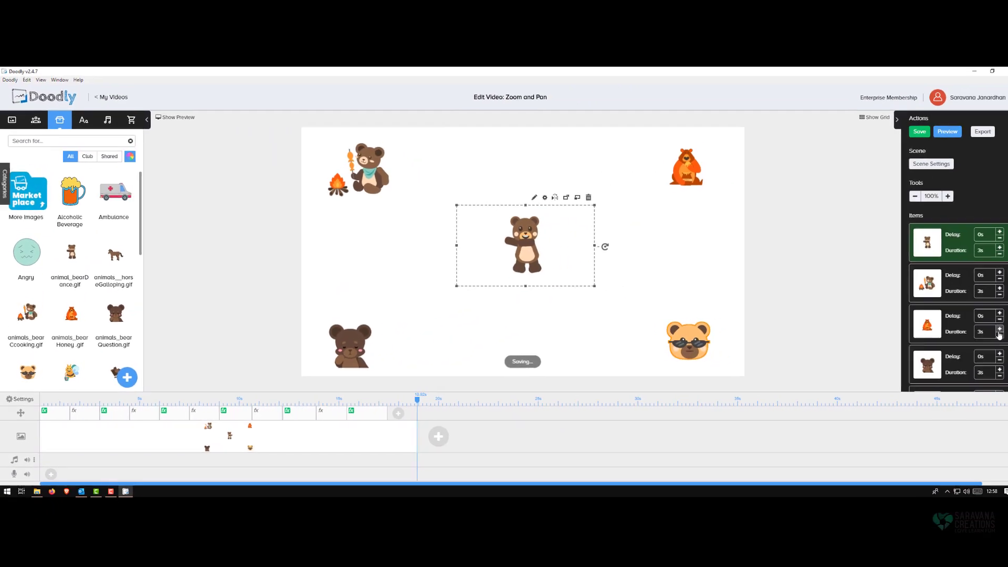
{"action": "left_click", "coordinate": [987, 290]}
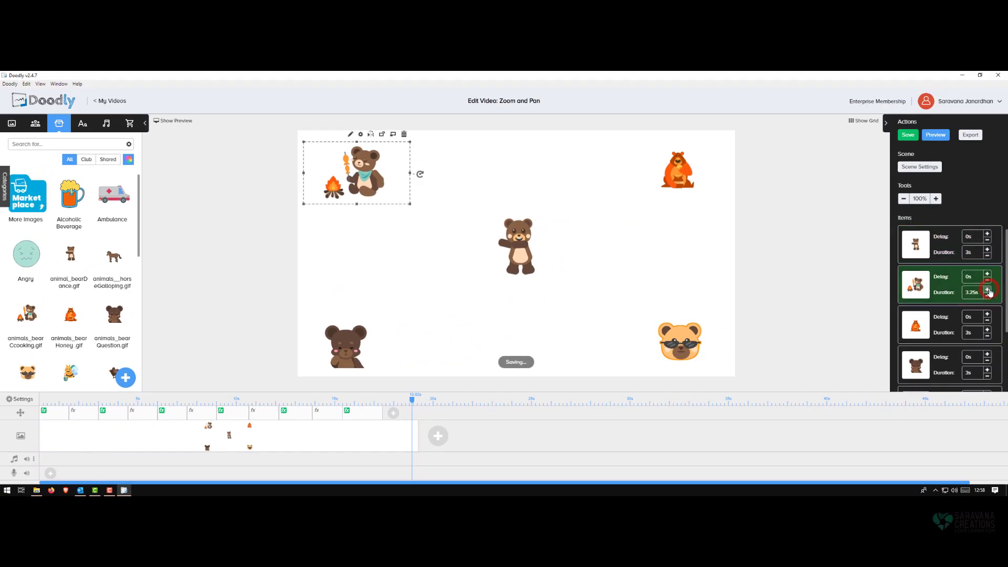
{"action": "left_click", "coordinate": [988, 250]}
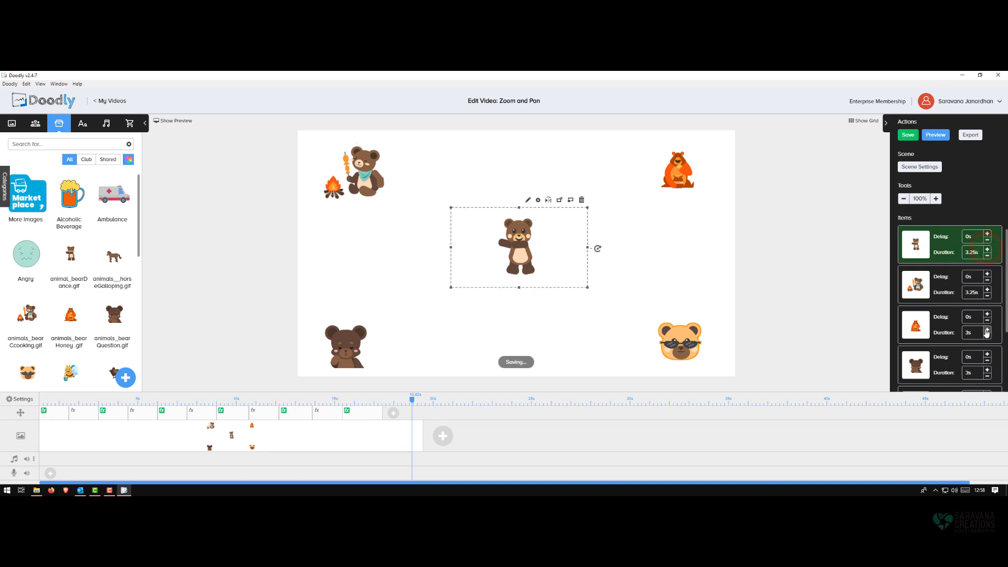
{"action": "left_click", "coordinate": [988, 329]}
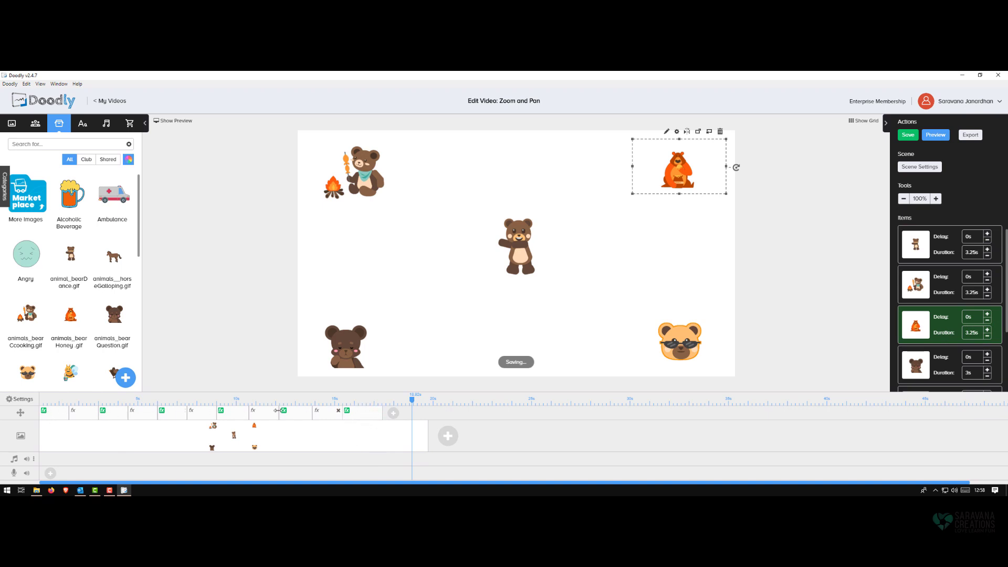
{"action": "left_click", "coordinate": [987, 337]}
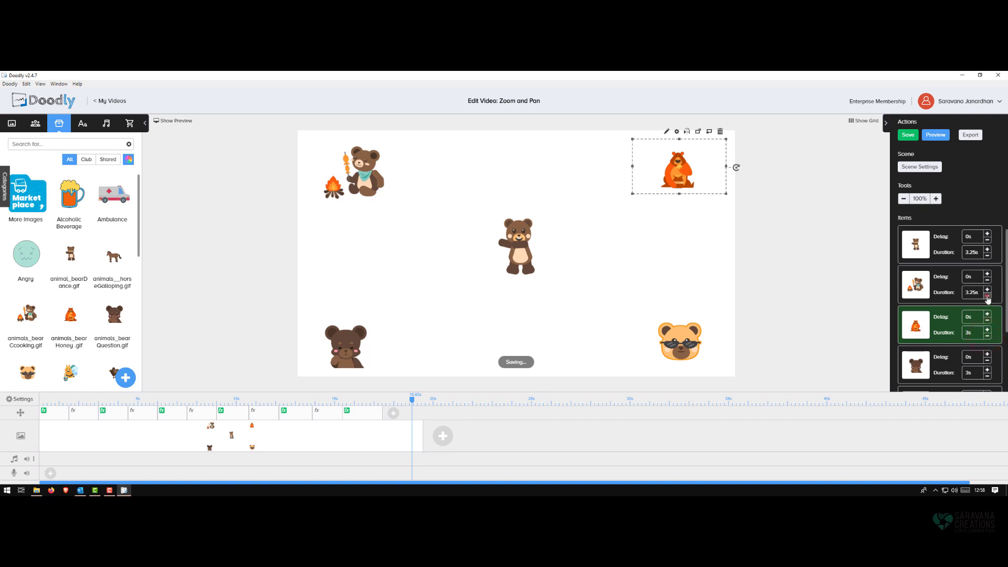
{"action": "left_click", "coordinate": [987, 297]}
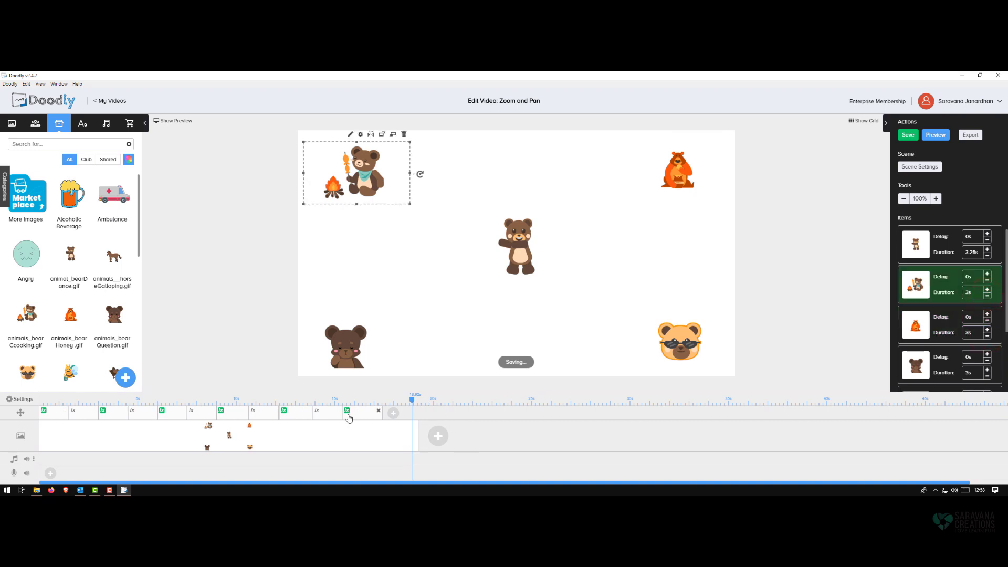
Step: Save the project, then open and dismiss the image track's options menu
{"action": "left_click", "coordinate": [70, 440]}
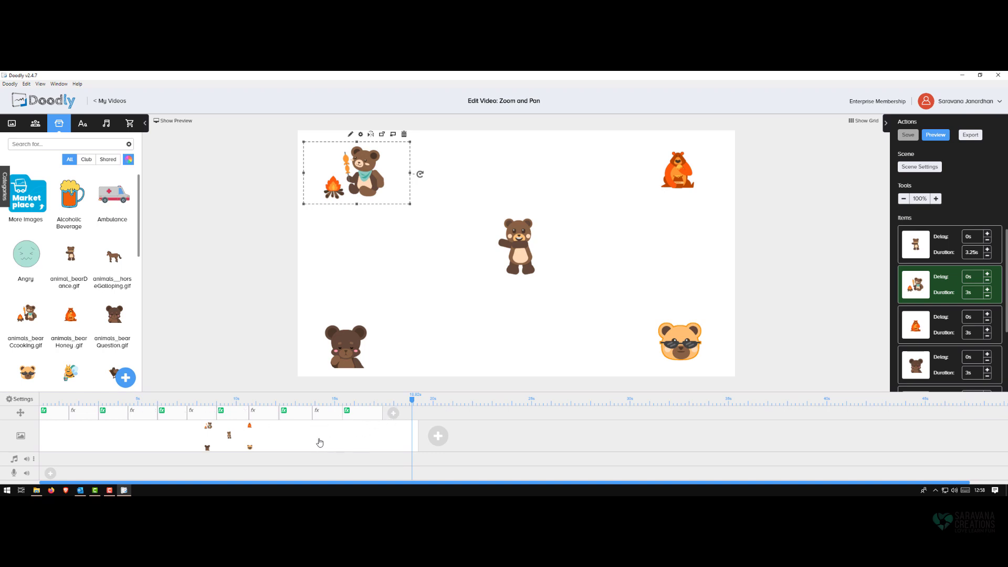
{"action": "right_click", "coordinate": [89, 432]}
{"action": "left_click", "coordinate": [308, 435]}
{"action": "left_click", "coordinate": [313, 437]}
{"action": "left_click", "coordinate": [936, 135]}
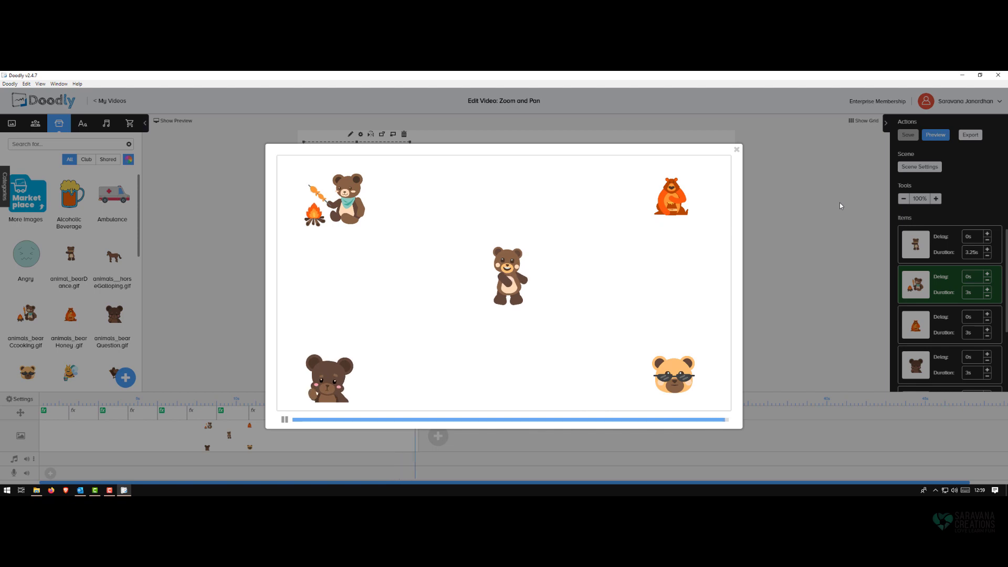
{"action": "left_click", "coordinate": [736, 151]}
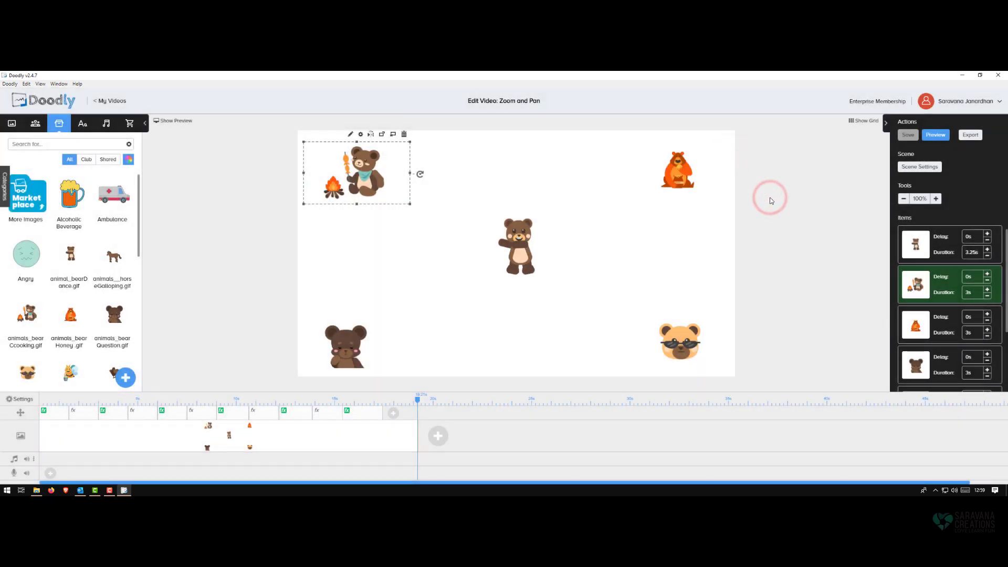